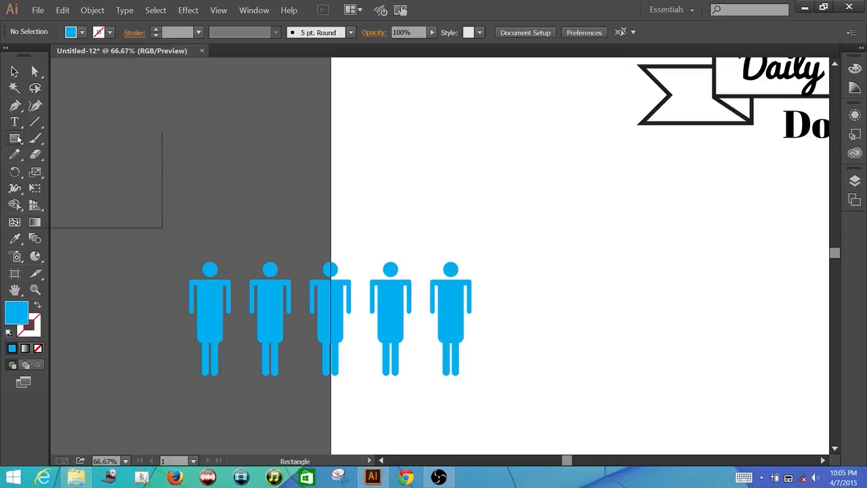
- Draw a solid blue circle with the Ellipse tool above the leftmost people figures
left_click_drag(18, 138, 57, 171)
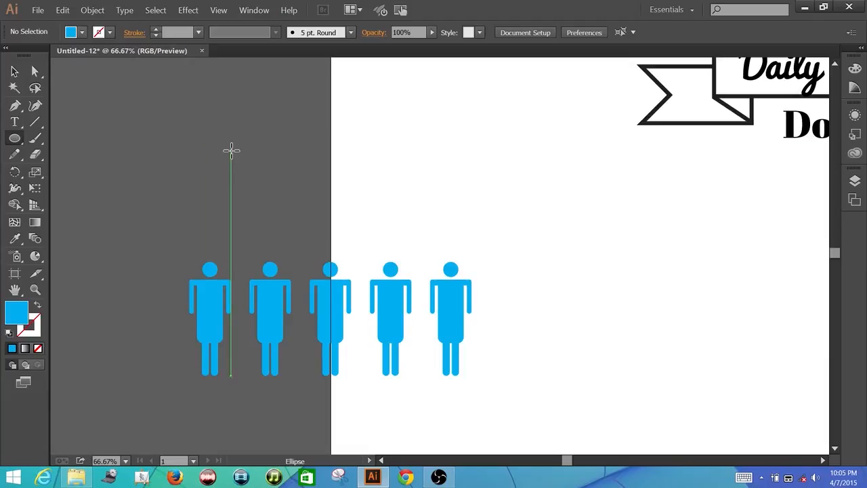
left_click_drag(231, 151, 275, 174)
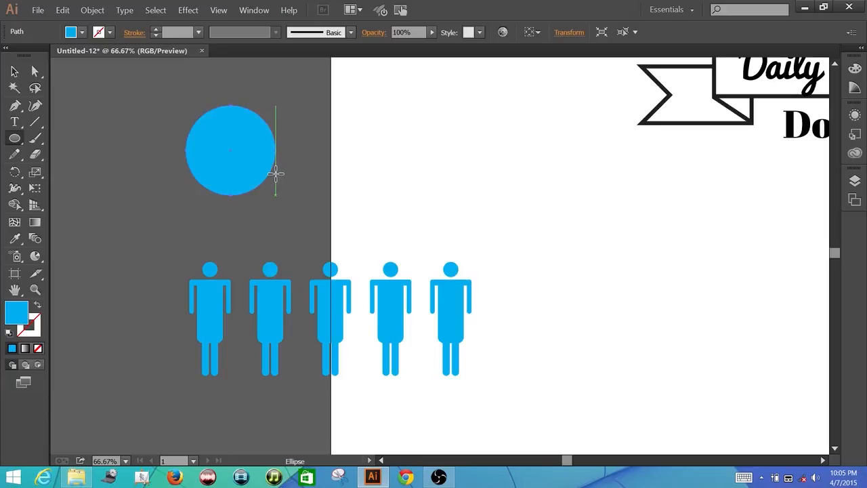
left_click(15, 71)
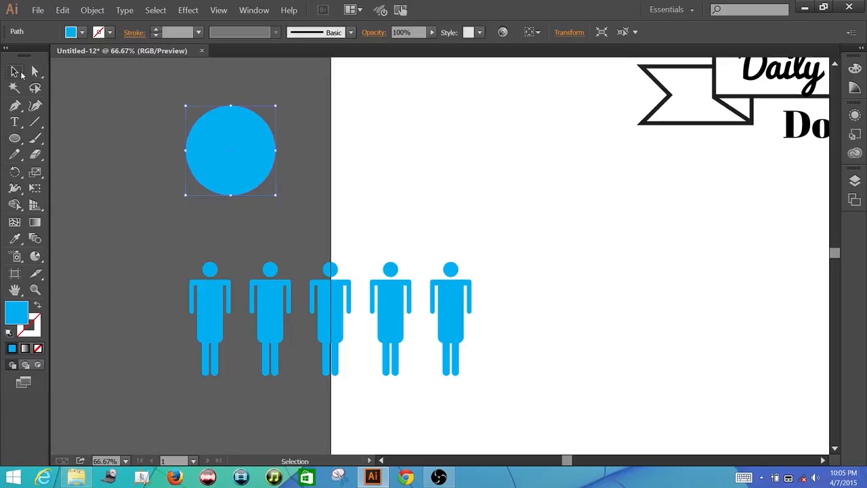
left_click(122, 116)
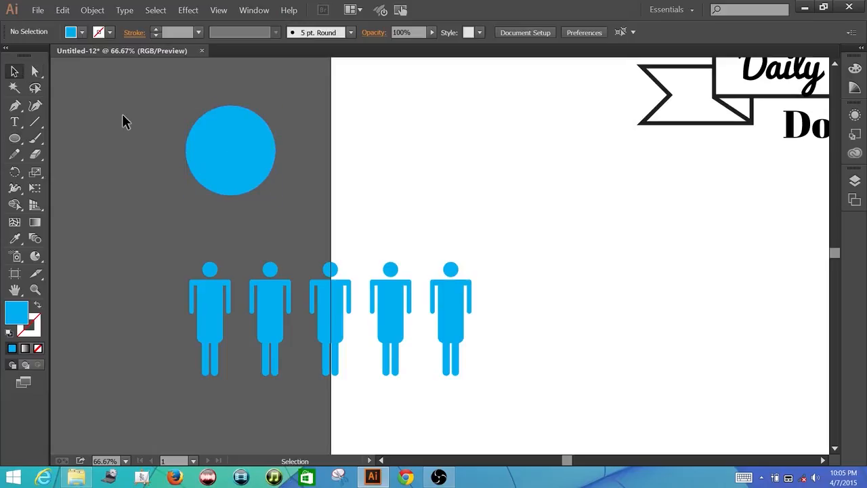
- Draw a yellow-filled rectangle about 388 by 219 px from the circle's centre, extending past both its sides
left_click(20, 142)
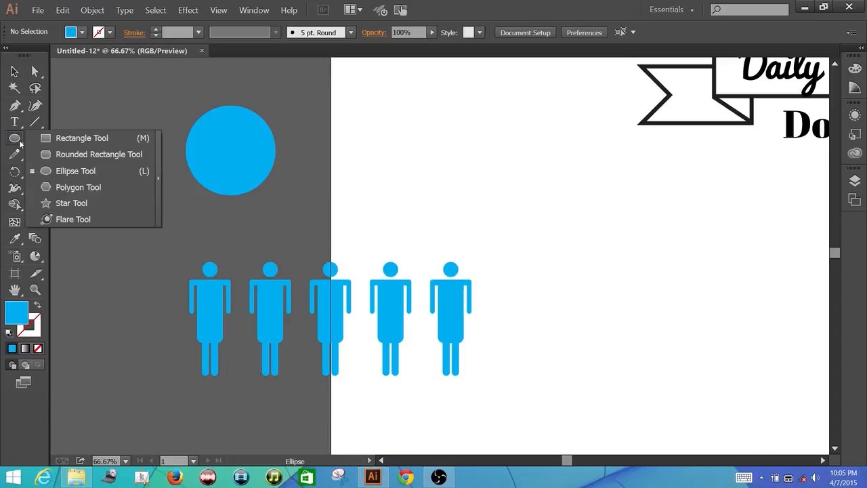
left_click(45, 146)
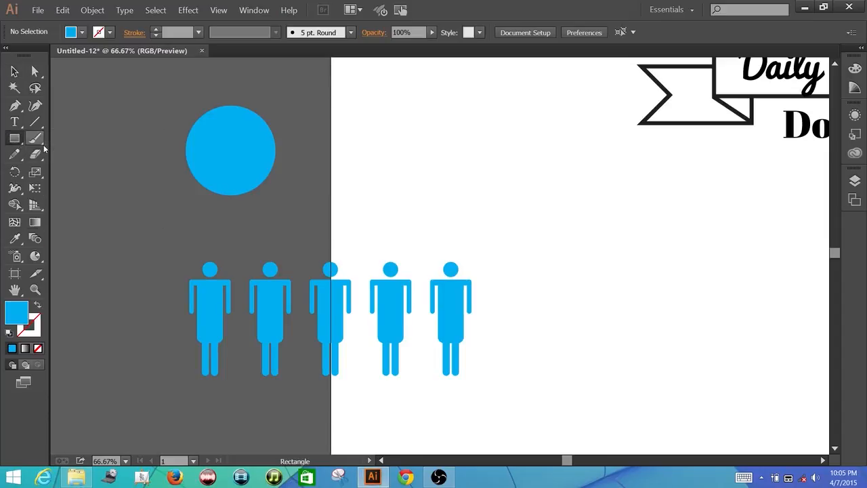
left_click(84, 34)
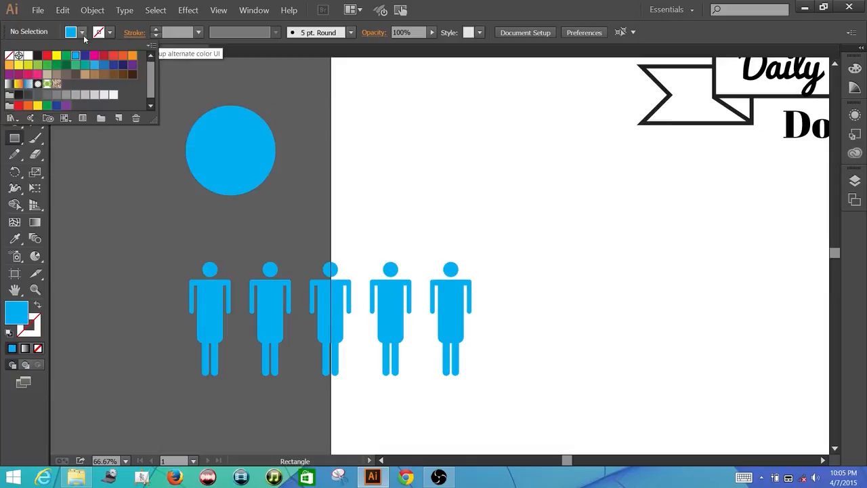
left_click(57, 56)
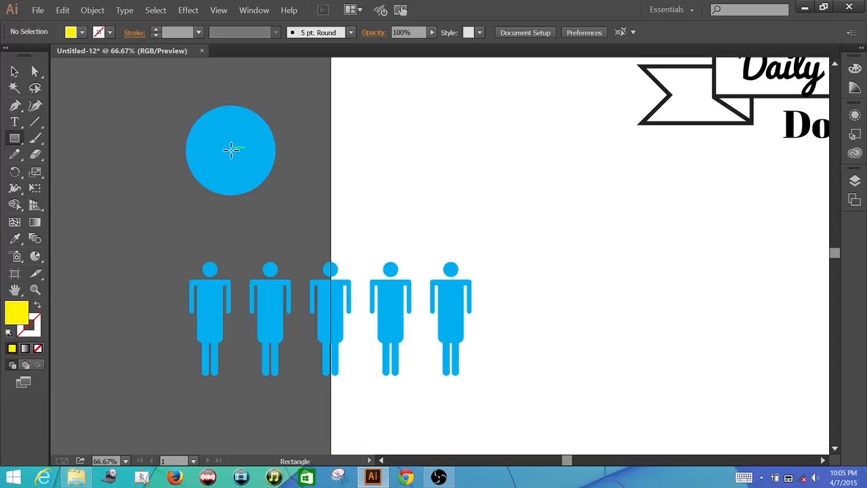
left_click_drag(231, 150, 288, 183)
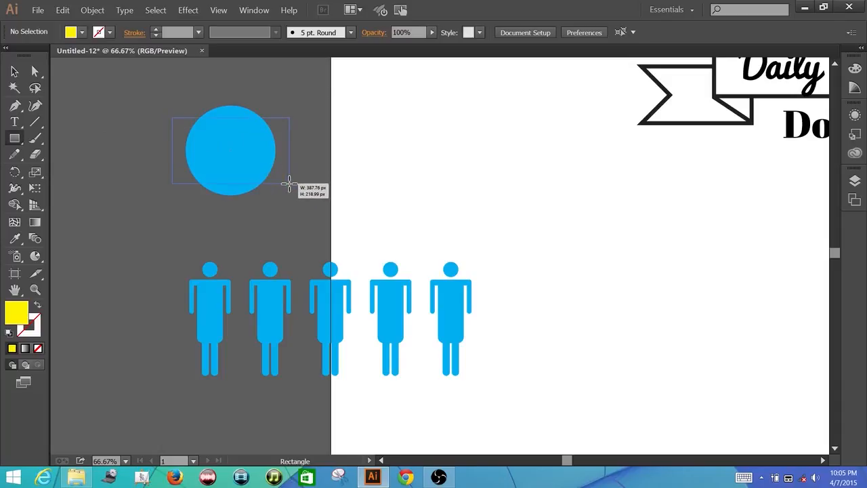
left_click_drag(289, 184, 288, 183)
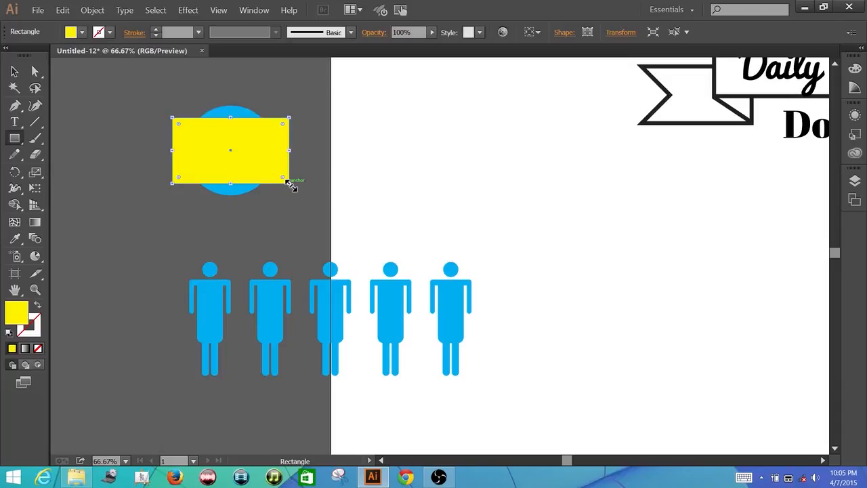
- Move the yellow rectangle straight down about 109 px so its upper edge crosses the circle's centre
left_click(15, 71)
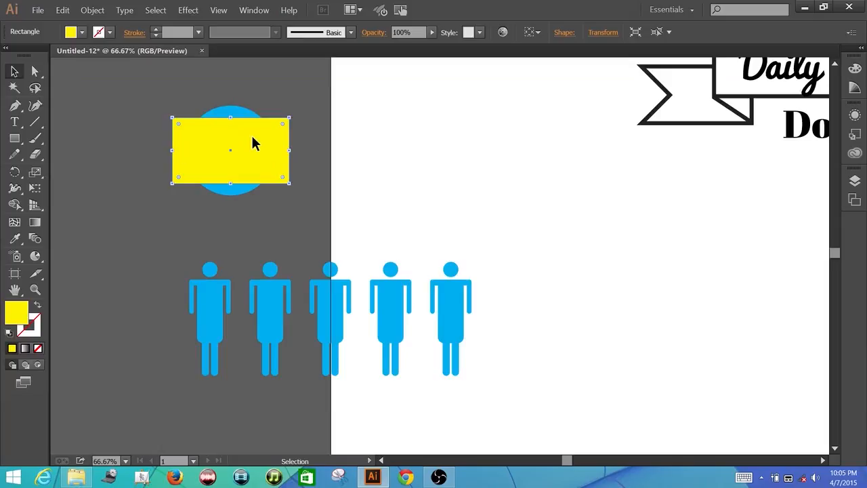
left_click_drag(252, 137, 251, 170)
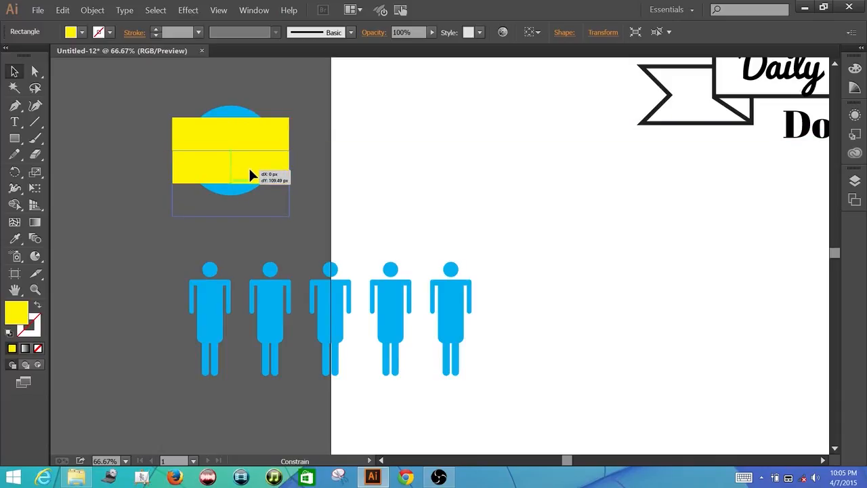
left_click_drag(250, 170, 250, 170)
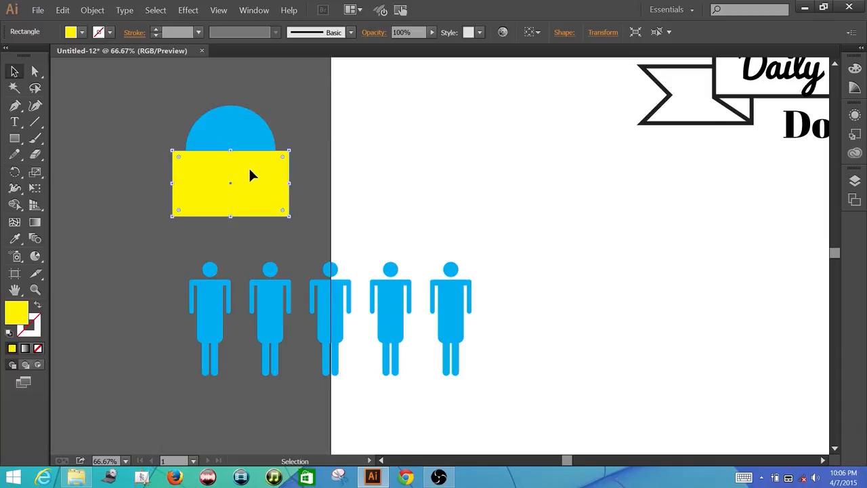
left_click(300, 137)
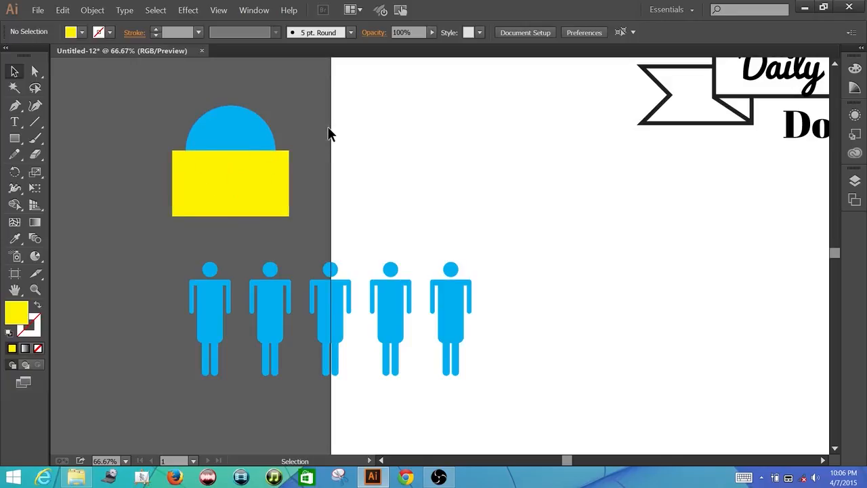
- Subtract the yellow rectangle from the blue circle with the Pathfinder's Minus Front, leaving the upper half-circle
left_click_drag(161, 96, 303, 191)
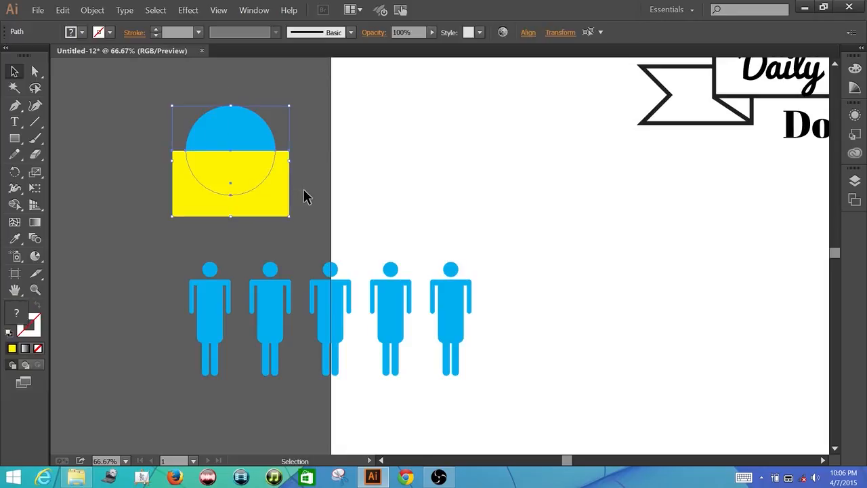
left_click(254, 10)
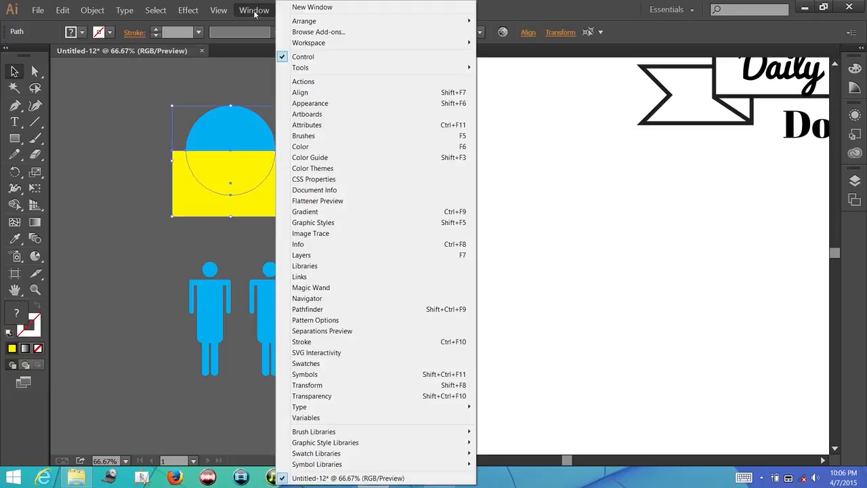
left_click(338, 309)
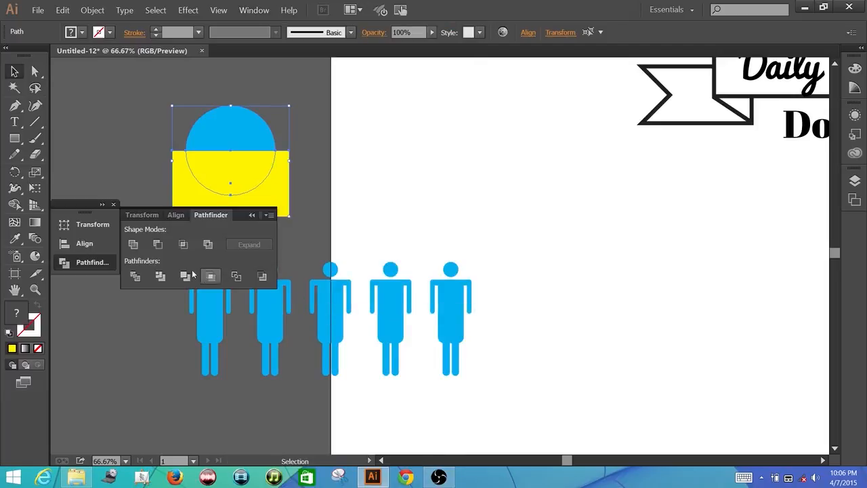
left_click(161, 249)
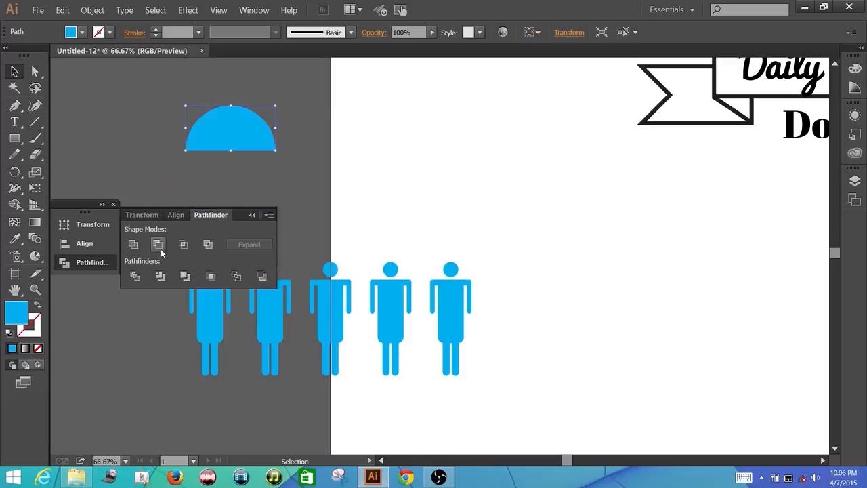
left_click(114, 204)
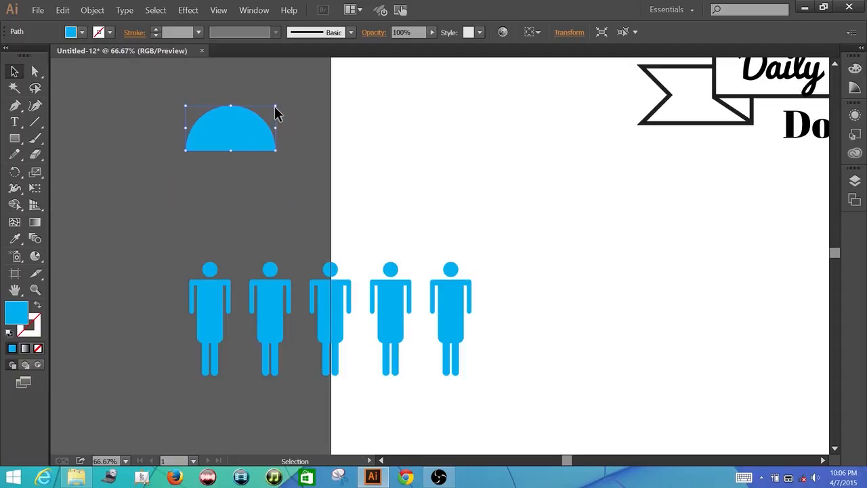
- Scale the half-circle down proportionally and move it about 161 px right and 132 px down, centred above the second figure
left_click_drag(277, 107, 261, 115)
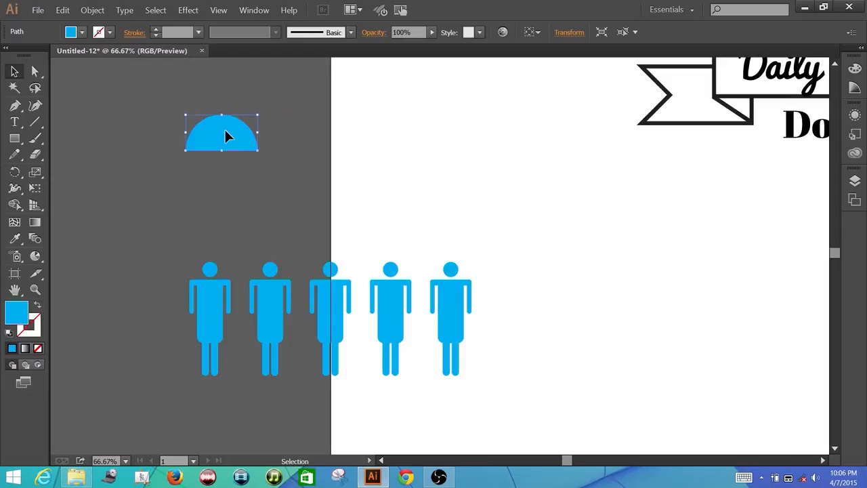
left_click_drag(227, 137, 273, 171)
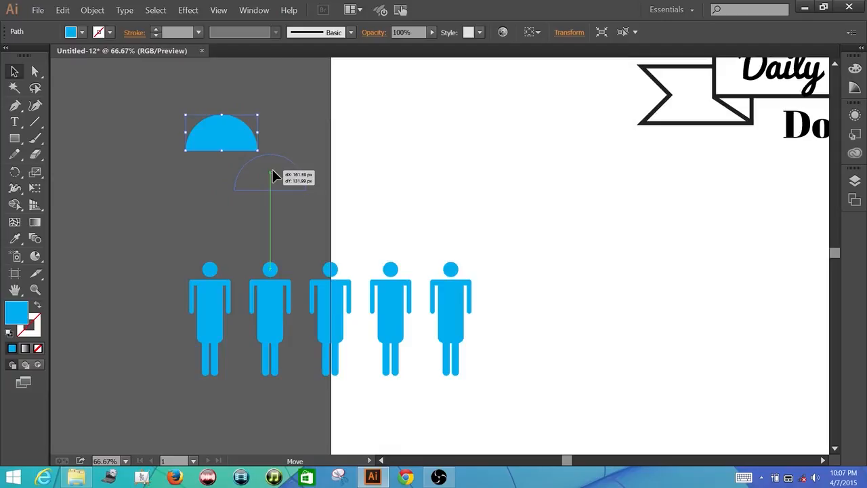
left_click_drag(271, 171, 273, 174)
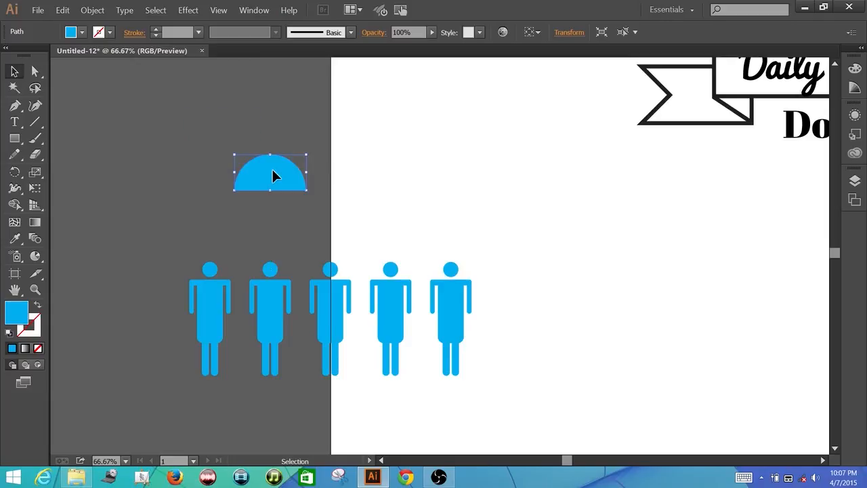
left_click(241, 129)
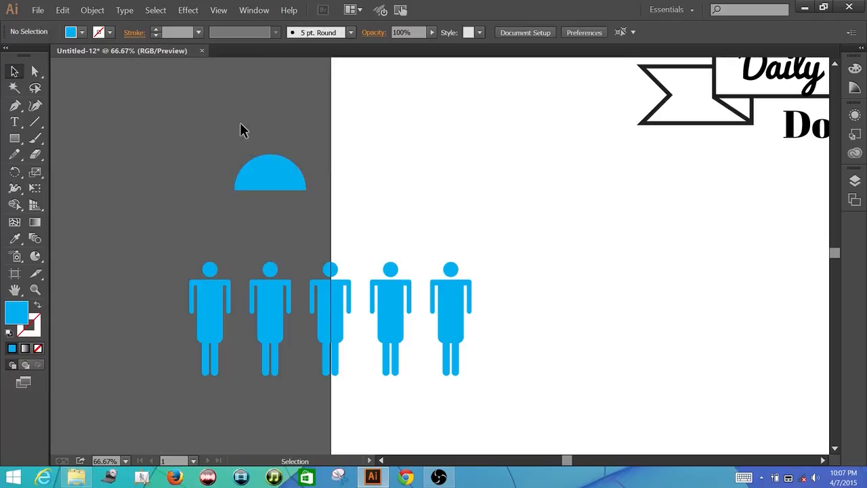
- Draw a long, thin blue horizontal rectangle to the left of the half-circle
left_click(438, 477)
left_click(15, 140)
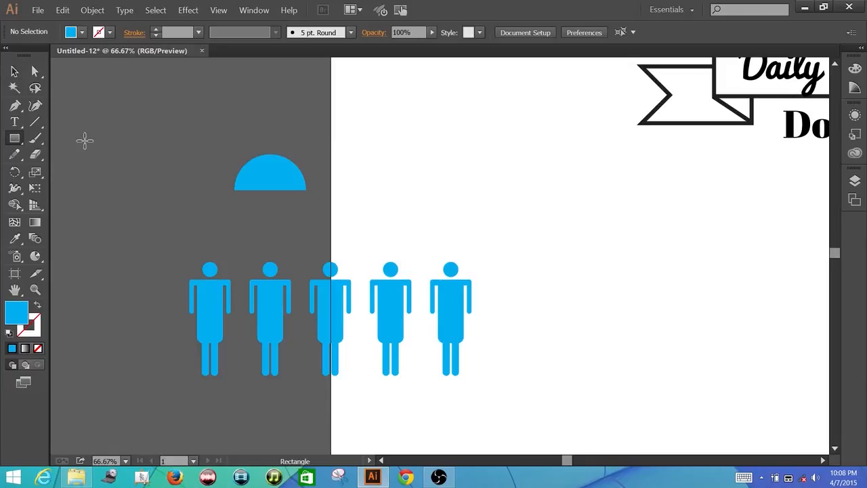
left_click_drag(93, 149, 204, 158)
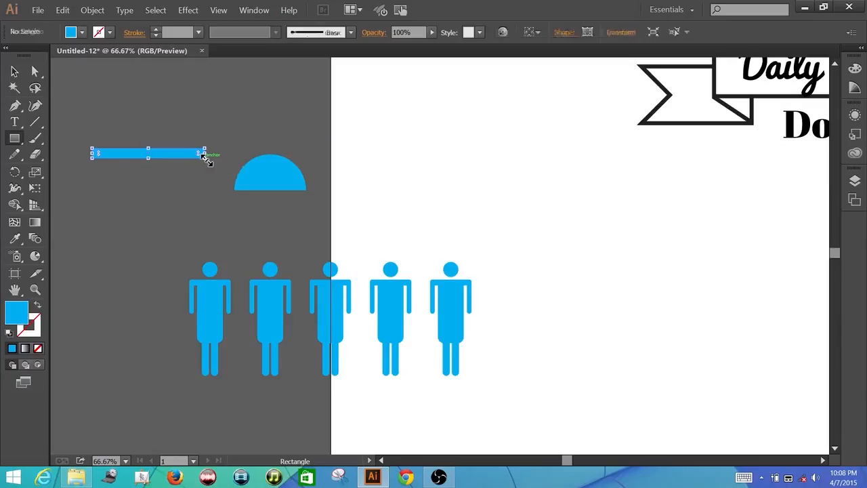
left_click(14, 72)
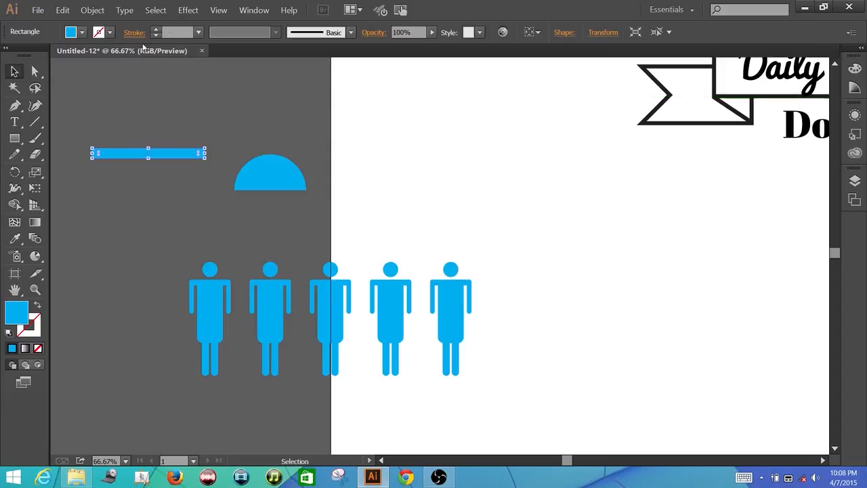
- Apply a horizontal Arc warp to the thin rectangle with the bend set to 100%
left_click(177, 11)
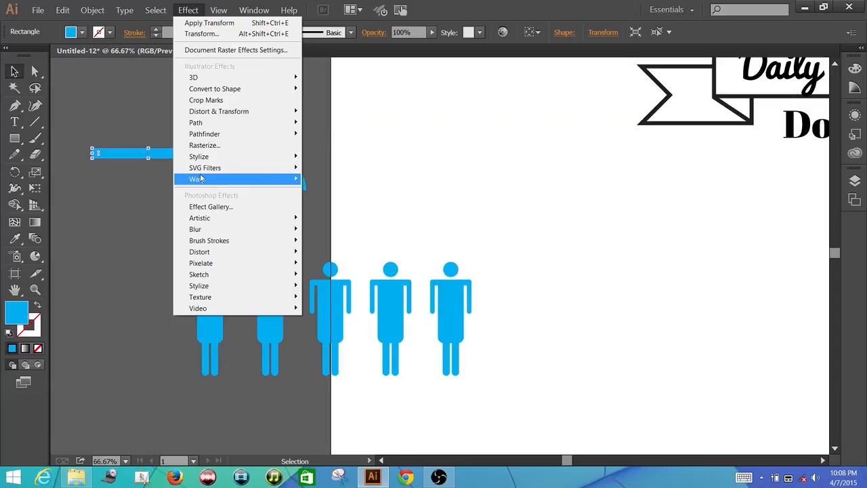
mouse_move(202, 179)
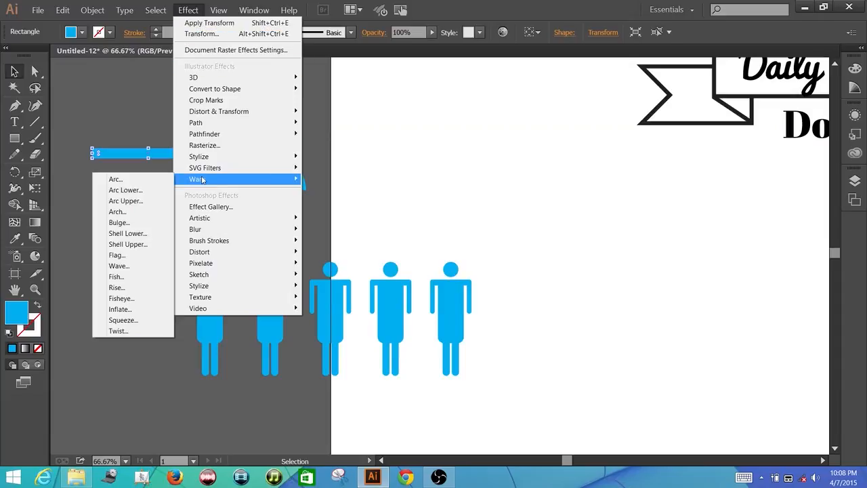
left_click(155, 181)
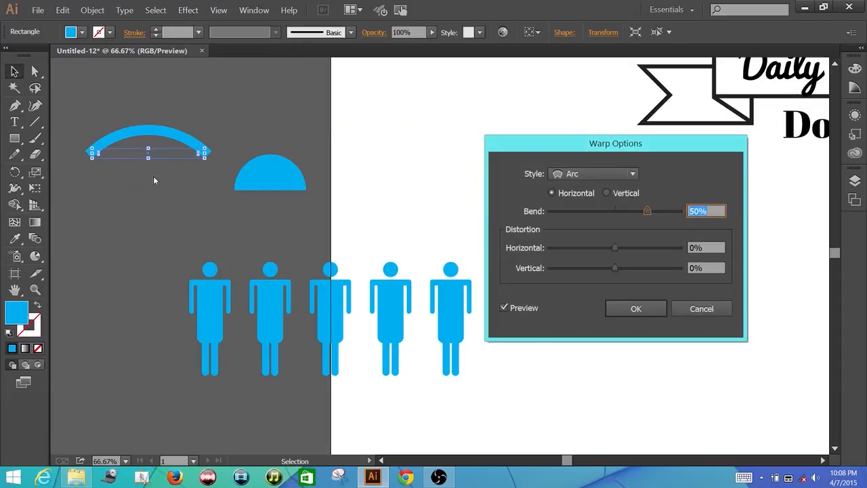
left_click(563, 195)
left_click(648, 212)
left_click_drag(648, 212, 696, 219)
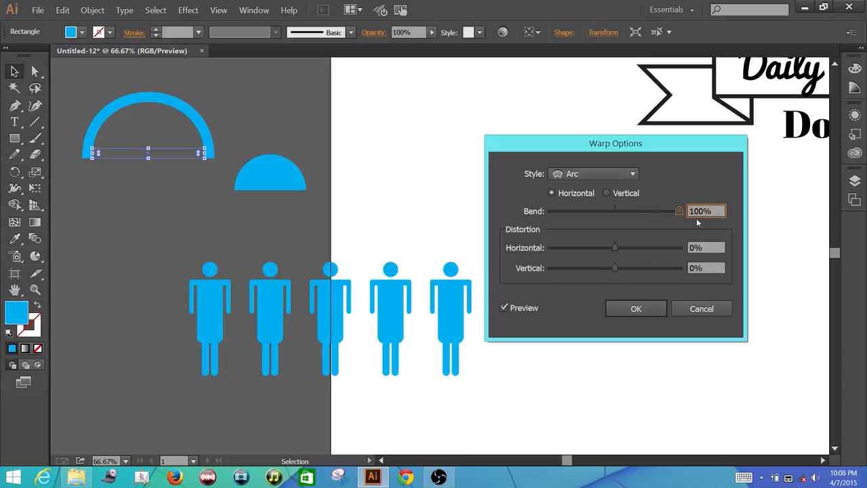
left_click(636, 309)
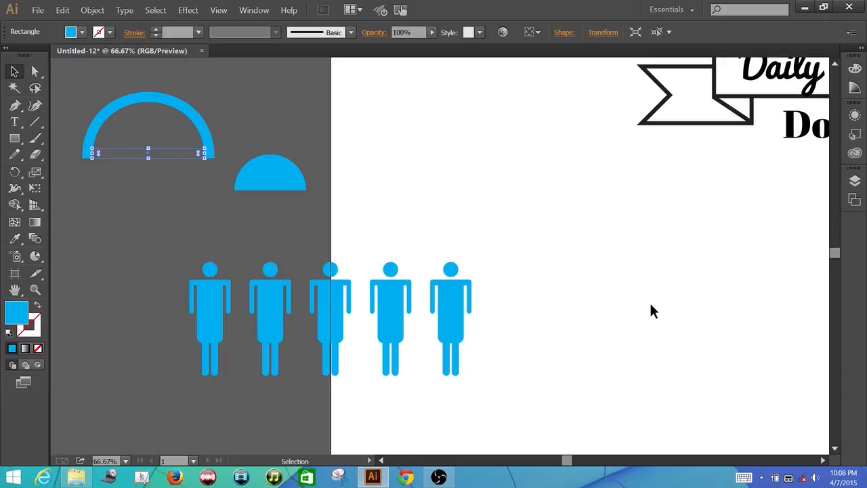
- Expand the arc's appearance and move it about 205 px right and 32 px down, toward the half-circle
left_click(93, 10)
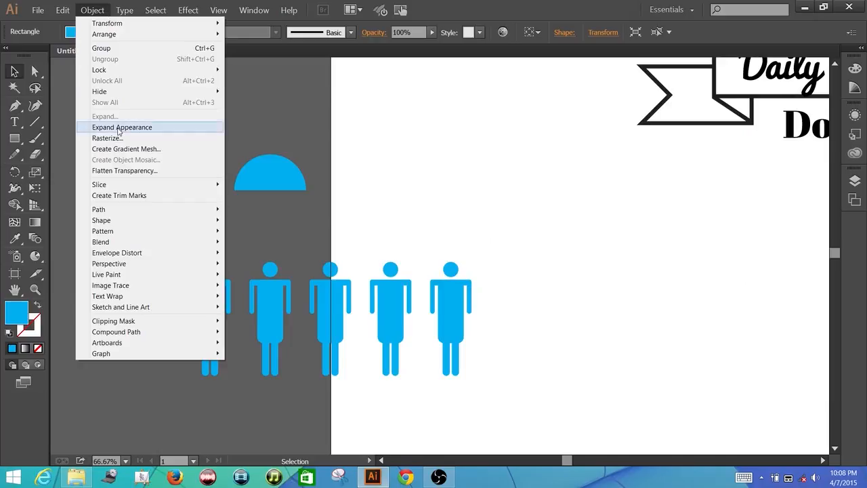
left_click(121, 127)
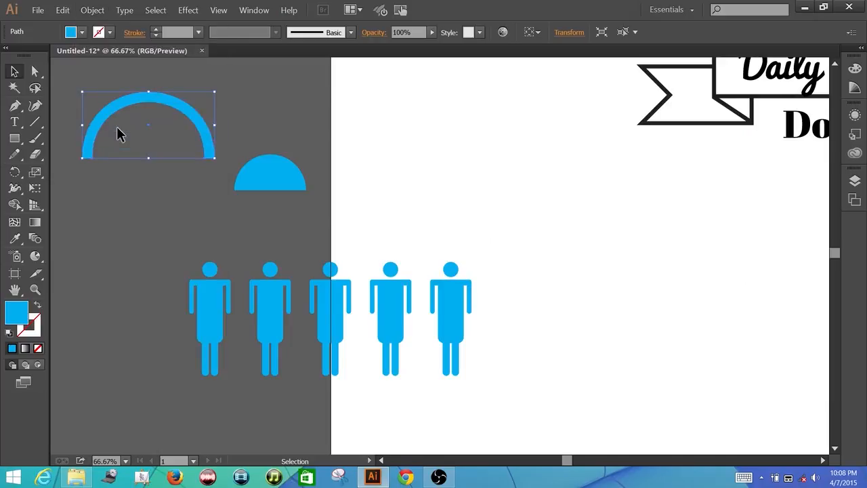
left_click_drag(174, 109, 235, 123)
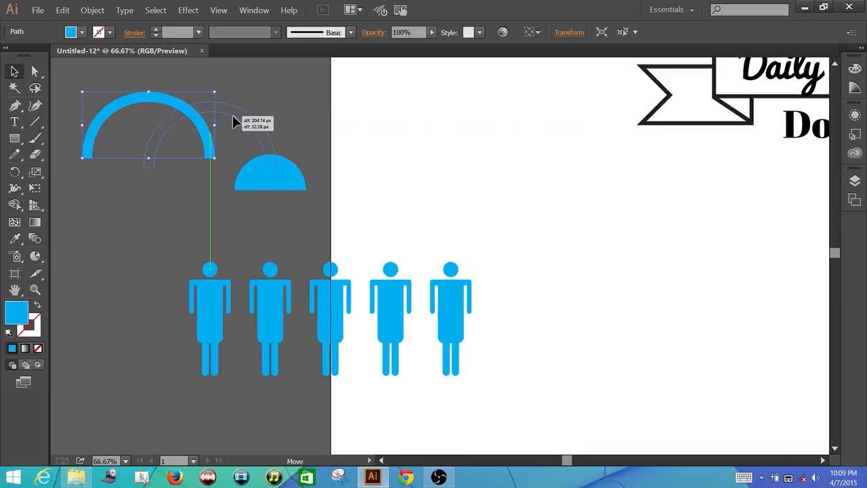
left_click_drag(232, 117, 232, 117)
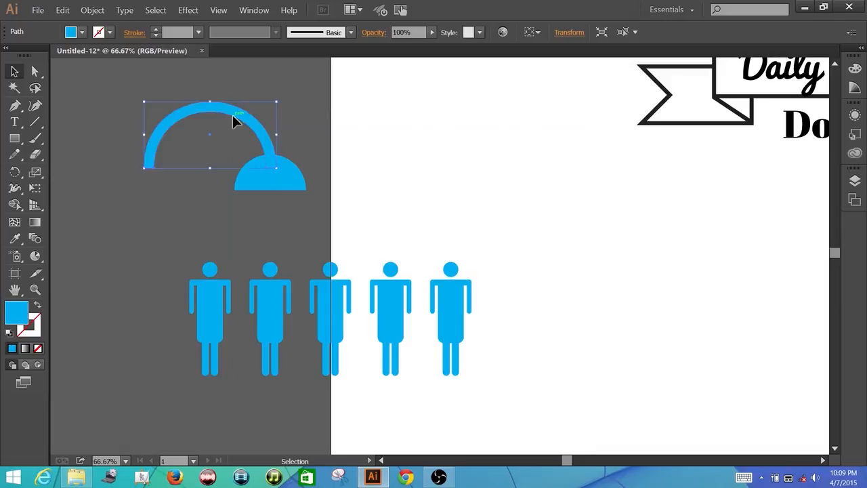
- Unite the arc and the half-circle into a single shape with the Pathfinder
left_click(338, 113)
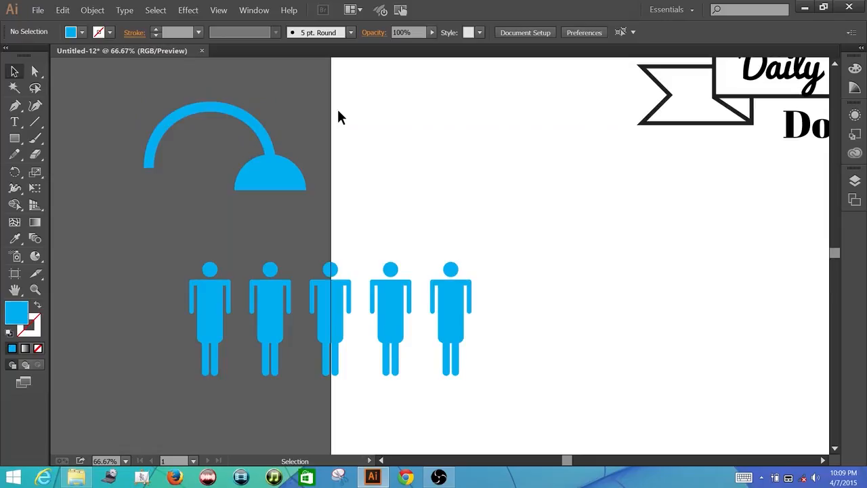
left_click_drag(348, 129, 222, 194)
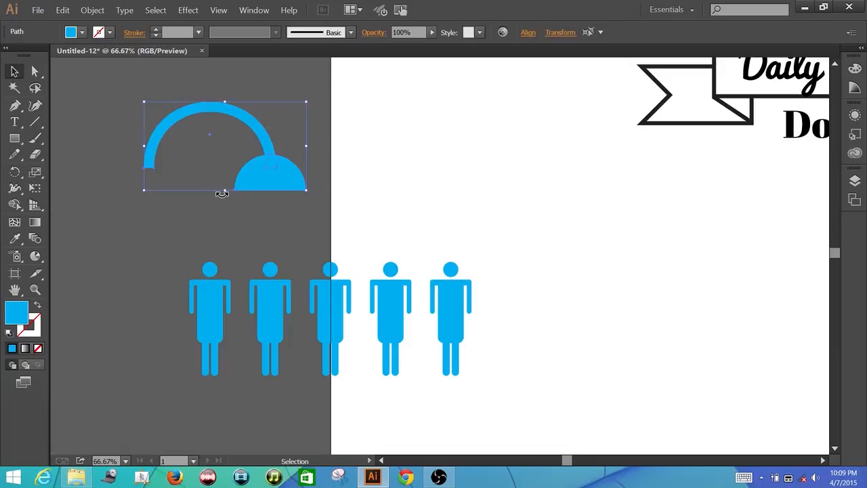
left_click(270, 11)
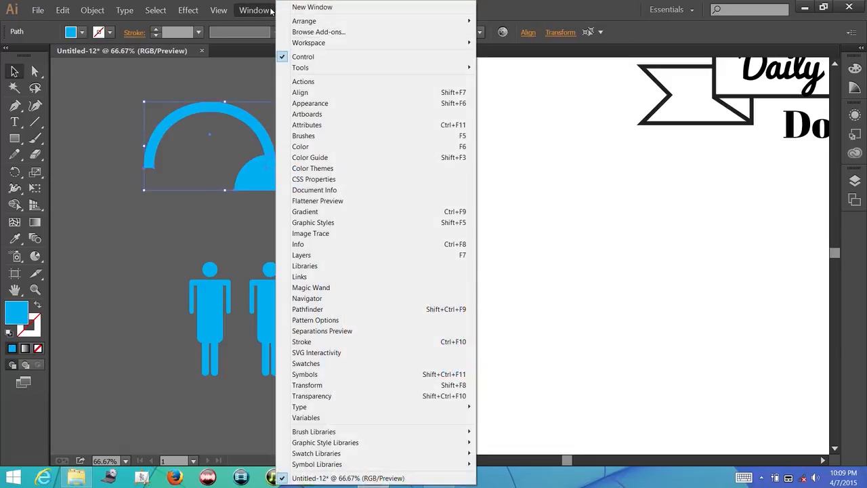
left_click(318, 313)
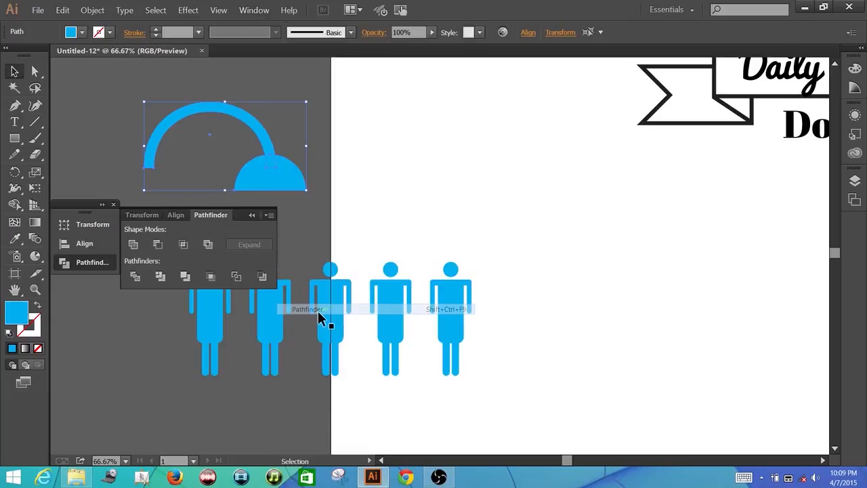
left_click(134, 245)
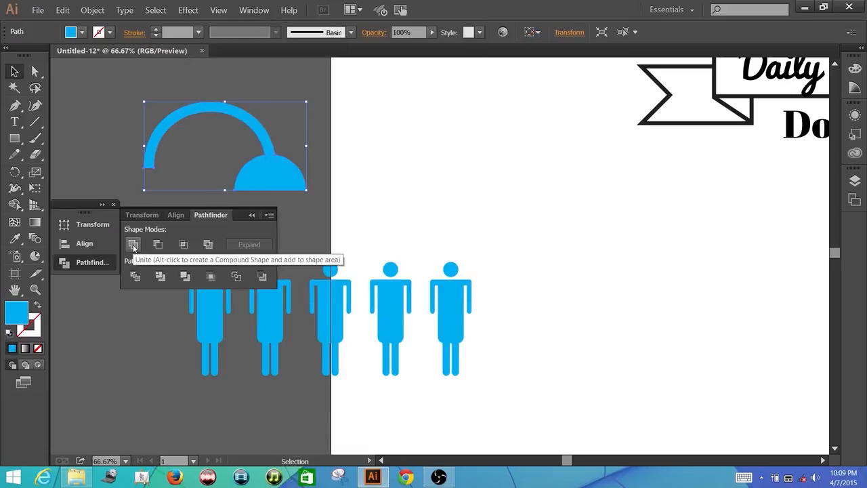
left_click(113, 205)
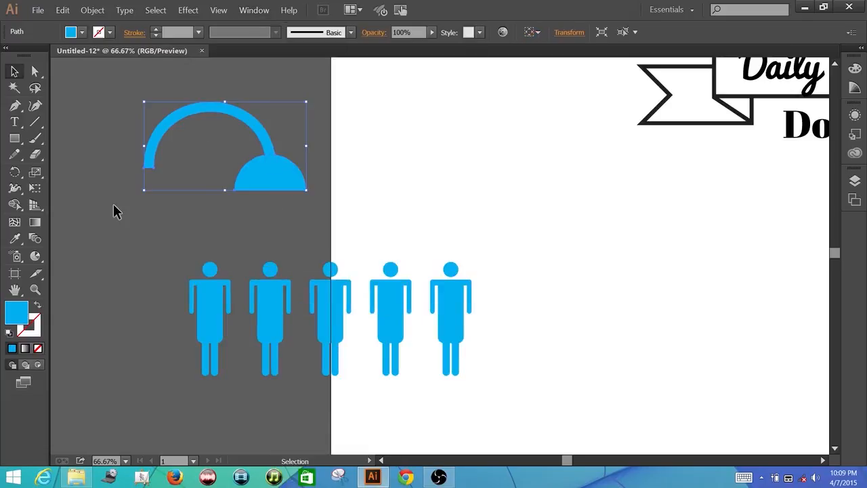
left_click(96, 132)
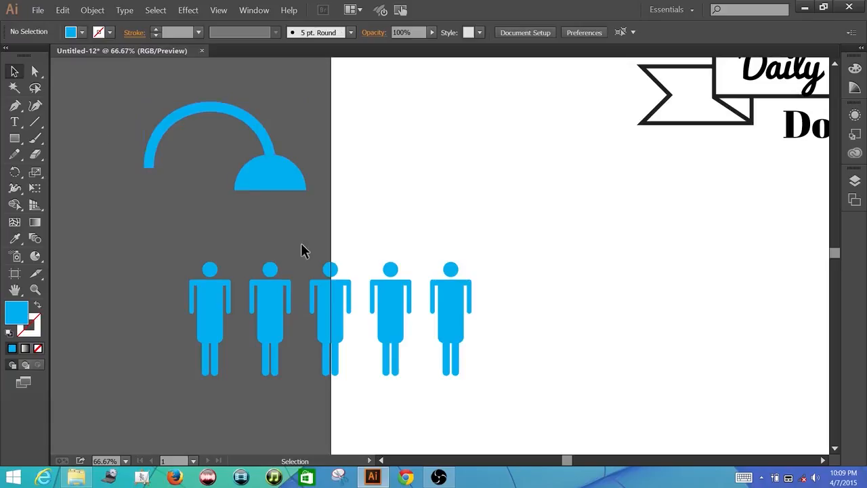
left_click(438, 477)
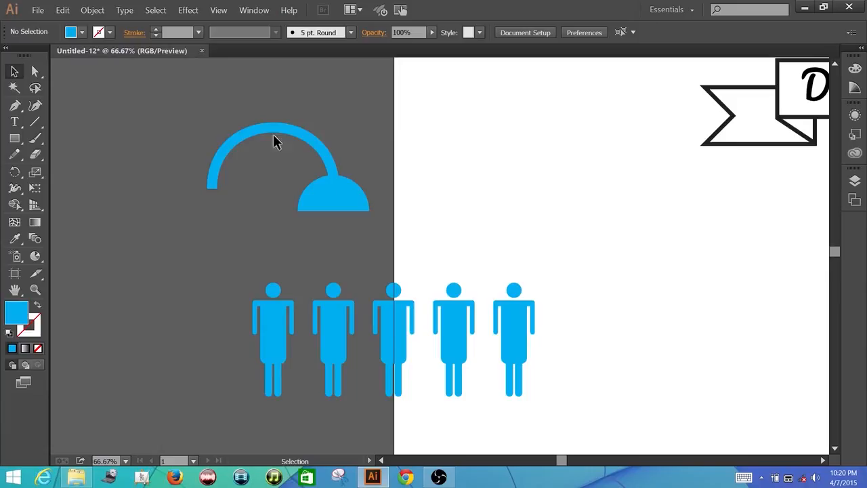
- Set up the Pen tool with no fill and a light blue 8 pt stroke
left_click(15, 106)
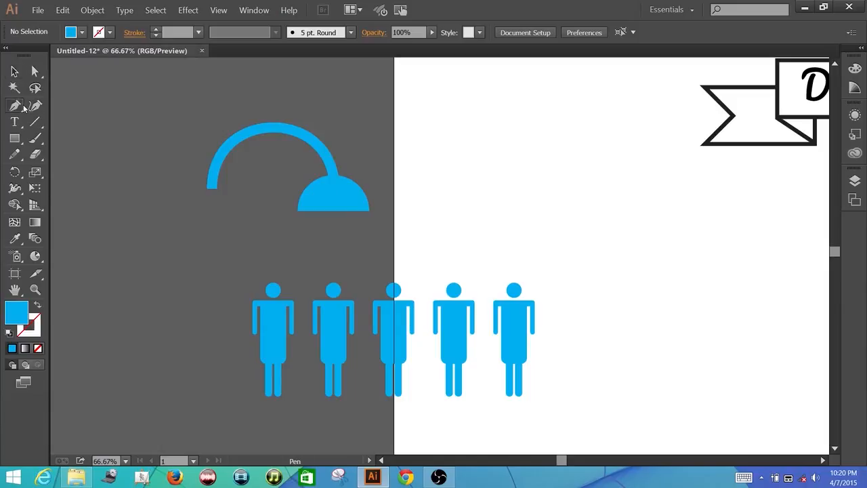
left_click(69, 34)
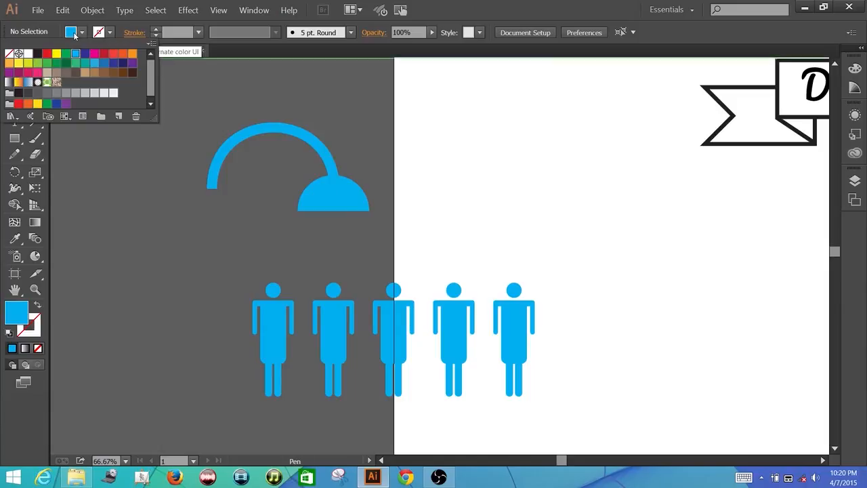
left_click(11, 54)
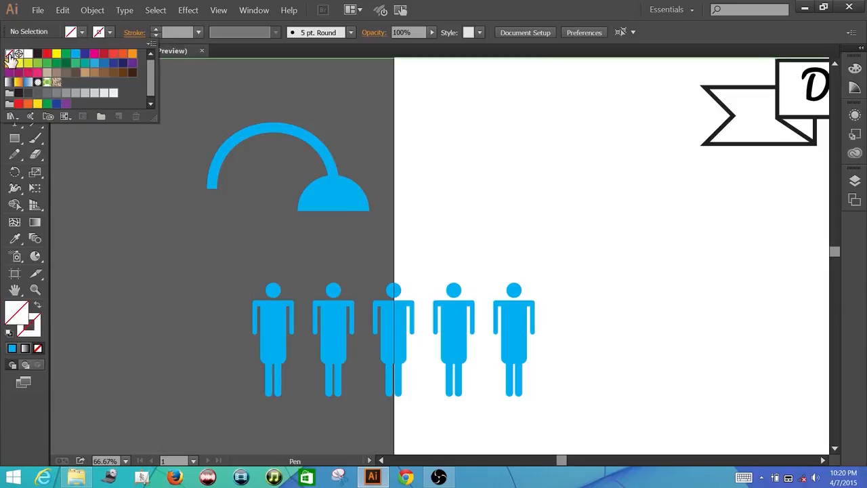
left_click(109, 33)
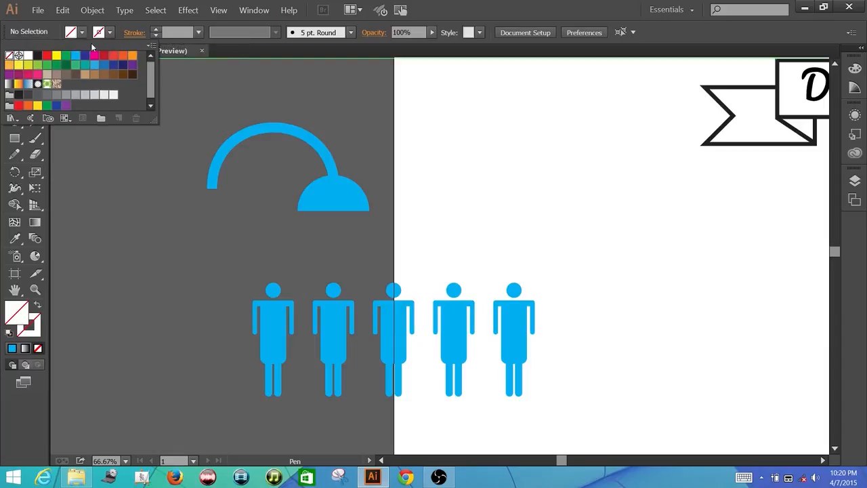
left_click(80, 59)
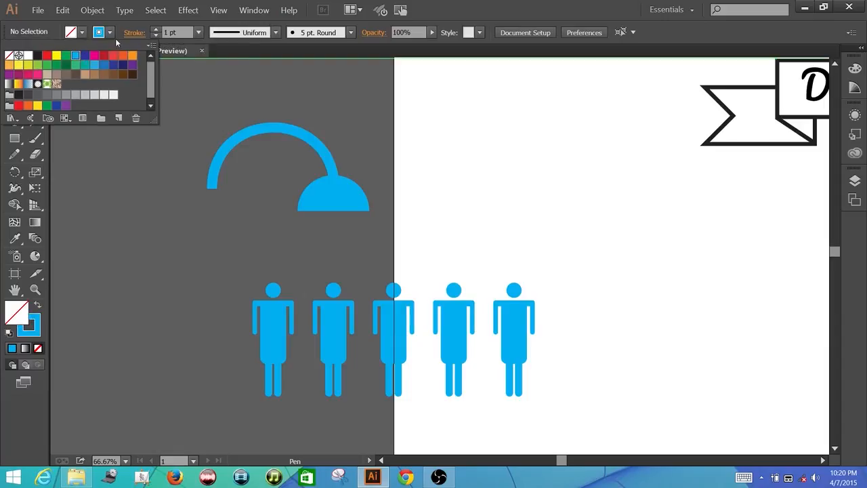
left_click(156, 31)
left_click(157, 32)
left_click(156, 31)
left_click(156, 31)
left_click(156, 31)
left_click(156, 31)
left_click(157, 31)
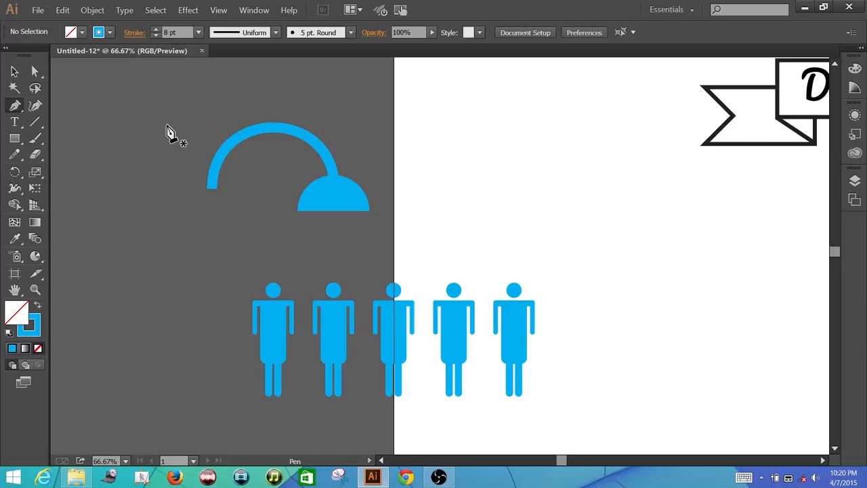
- Draw a straight line from the left corner of the half-circle's base to the centre of the first figure's head
key("ctrl+plus")
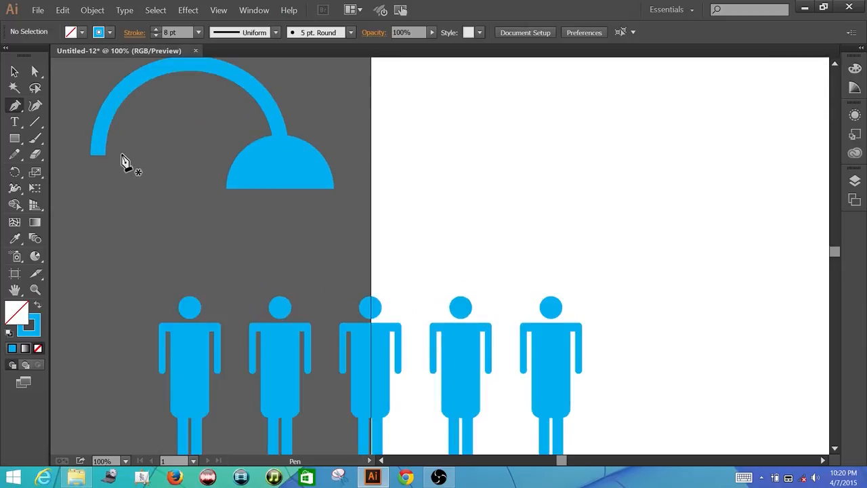
left_click(226, 190)
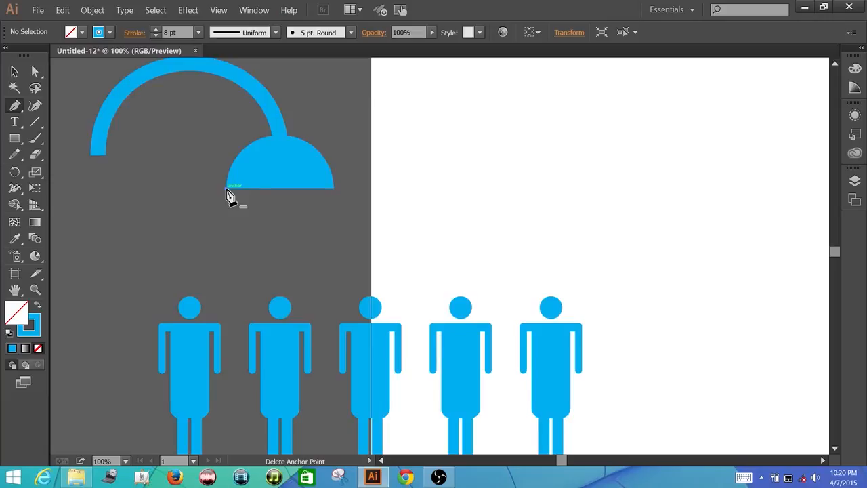
left_click(191, 308)
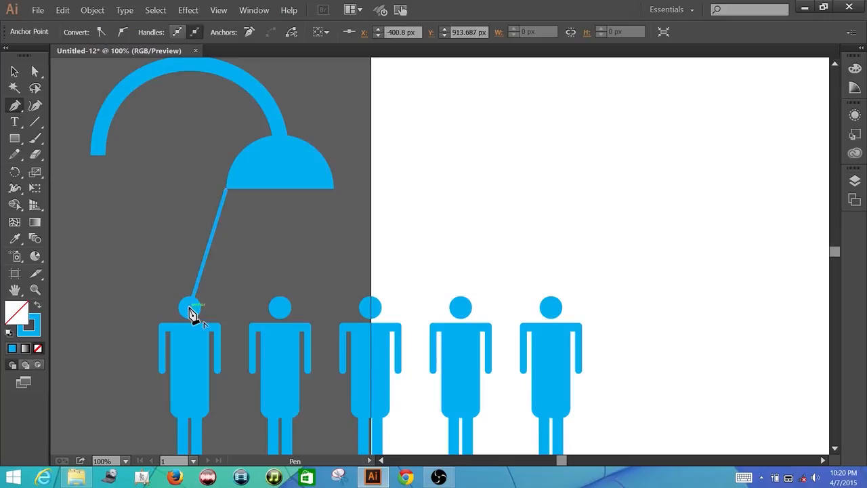
key("v")
left_click(161, 207)
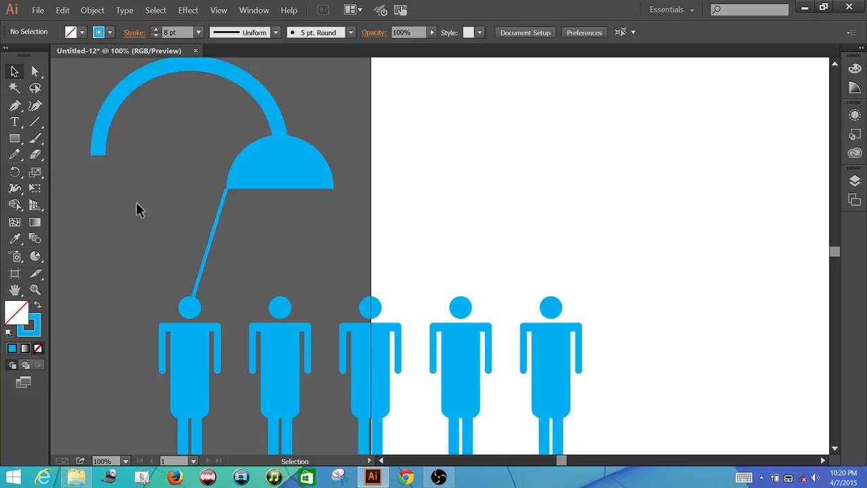
- Draw a second slanted line from the half-circle's base, just right of the first line, ending at head height beside the first figure
left_click(17, 110)
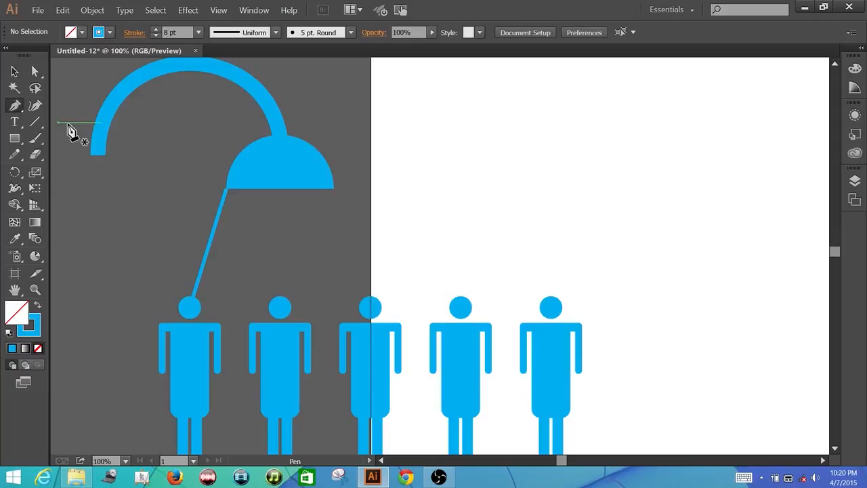
left_click(239, 190)
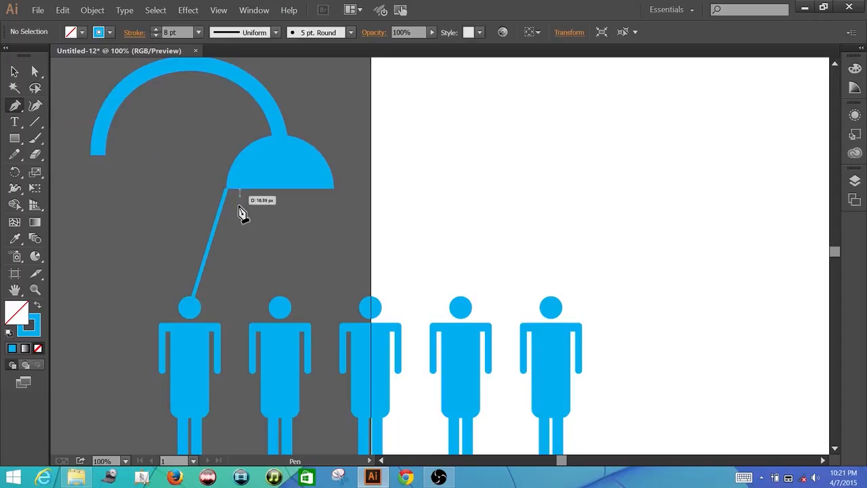
left_click(223, 308)
left_click(14, 70)
left_click(127, 189)
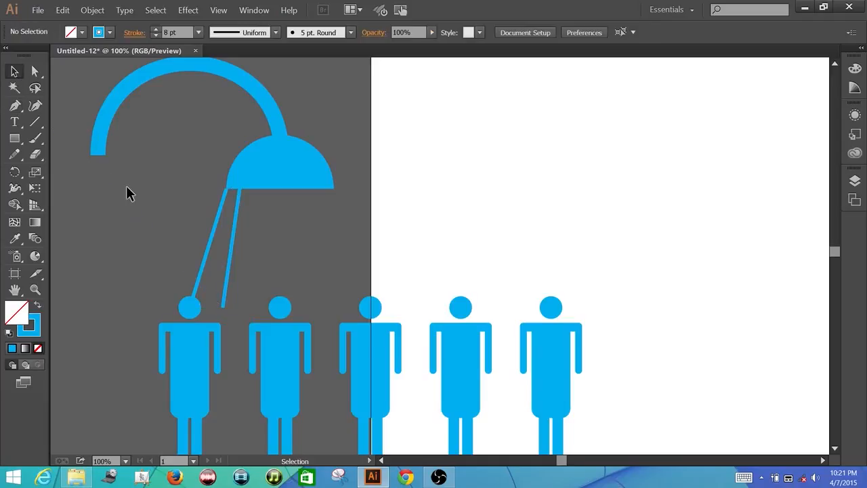
- Draw a third, steeper line from the half-circle's base down to head height just left of the second figure's head
left_click(15, 105)
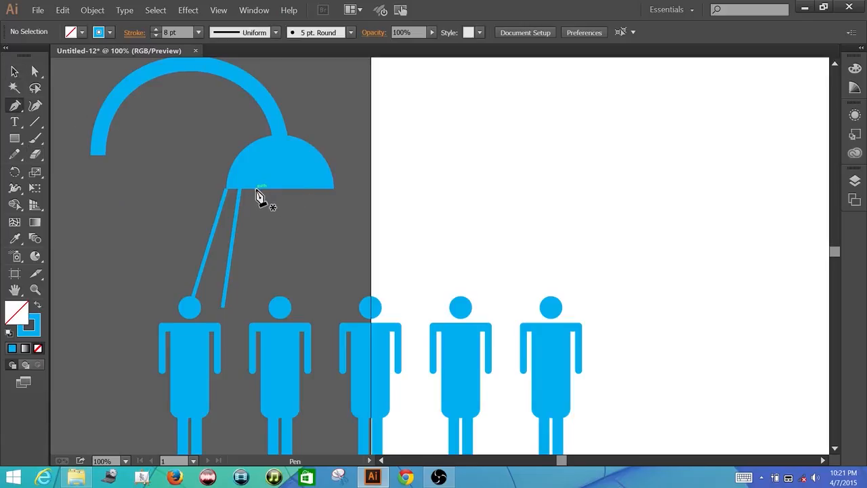
left_click(255, 187)
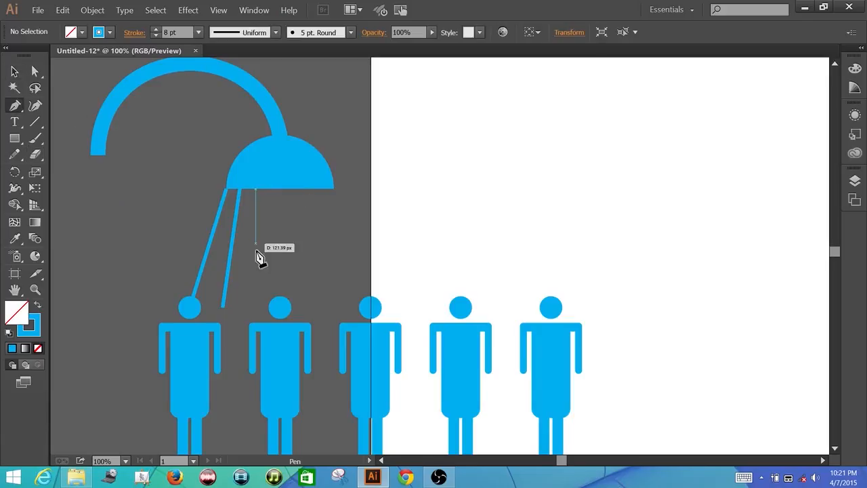
left_click(252, 307)
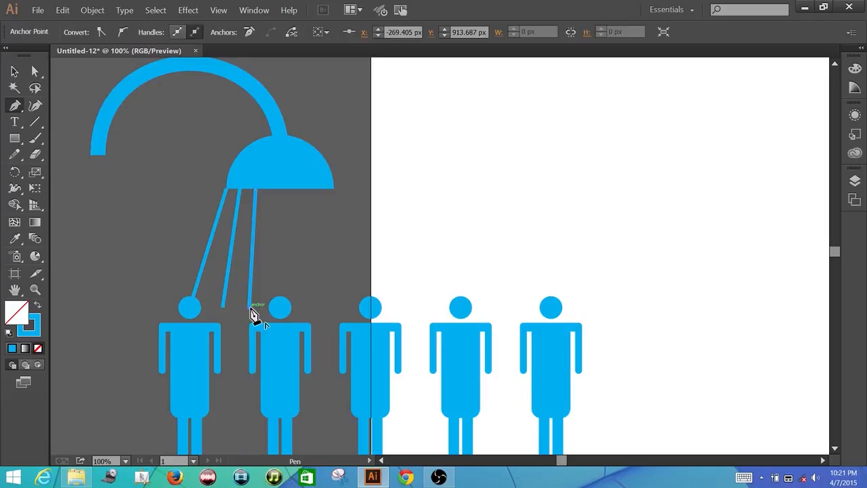
left_click(14, 70)
left_click(134, 202)
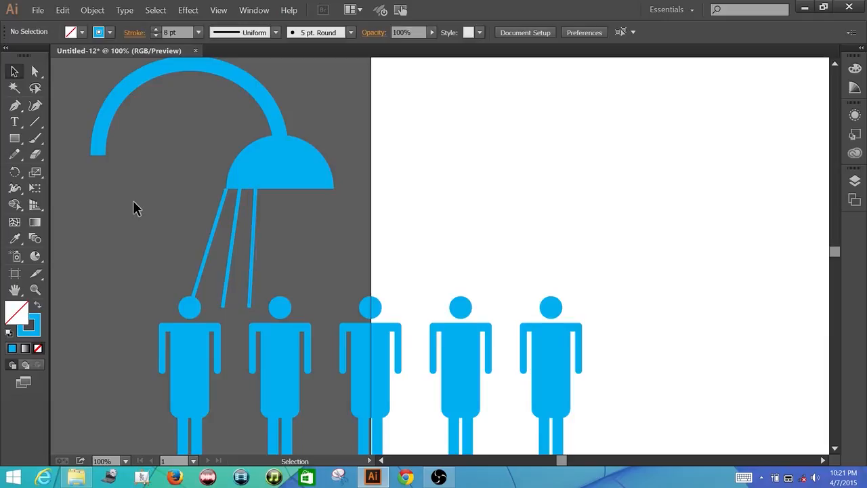
- Draw a vertical line from the centre of the half-circle's base to the centre of the second figure's head
key("p")
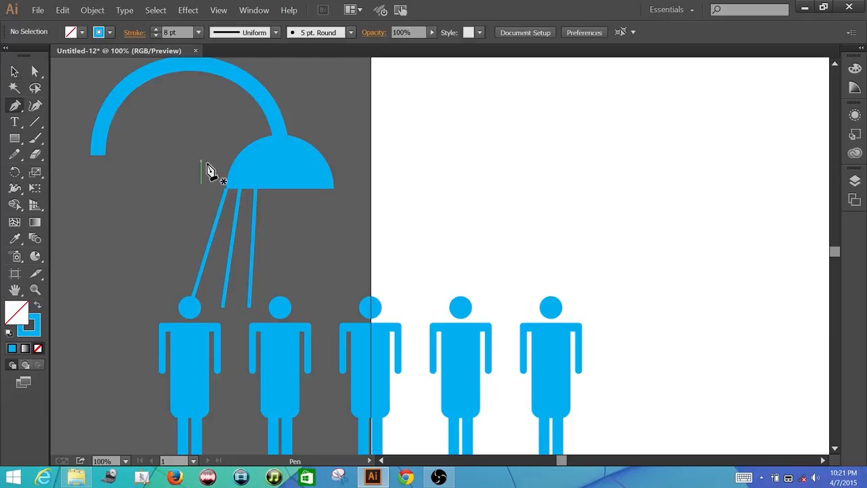
left_click(283, 189)
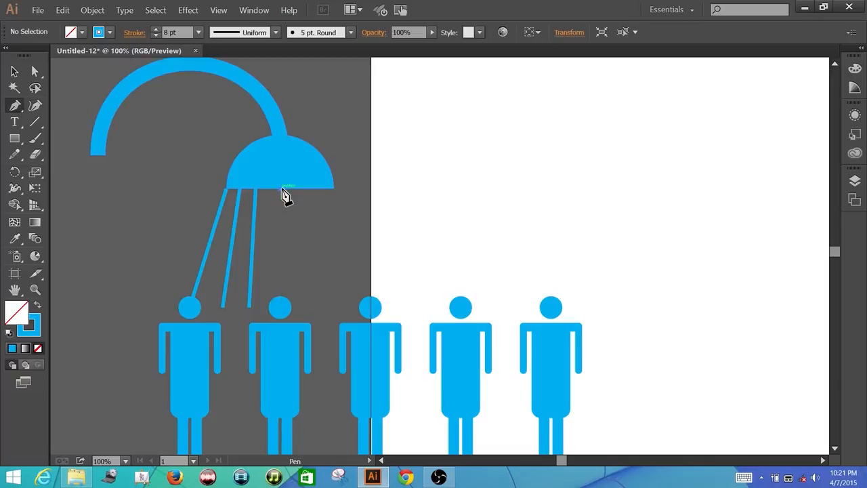
left_click(283, 313)
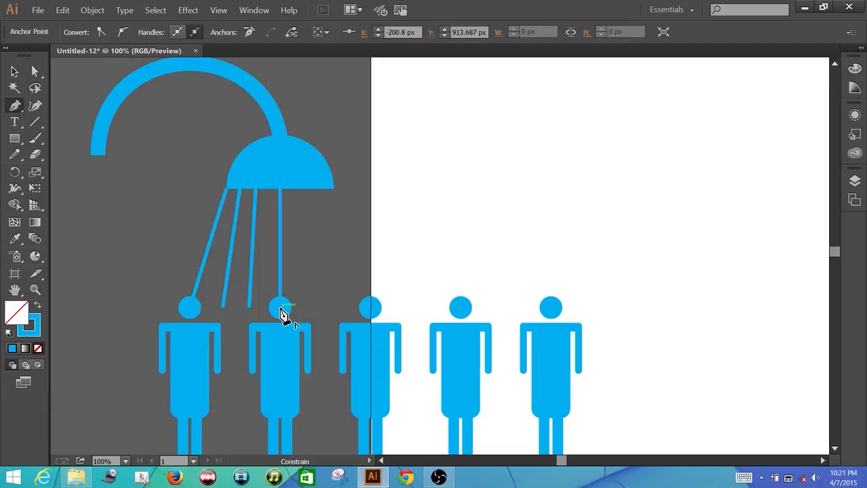
left_click(15, 71)
left_click(179, 223)
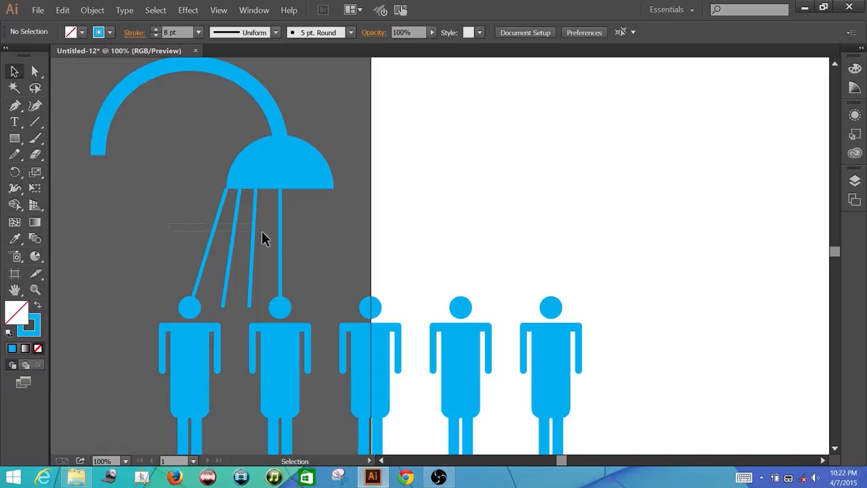
- Reflect a copy of the four lines across the vertical axis and move it 200 px right, onto the half-circle's other side
left_click_drag(313, 237, 314, 237)
right_click(314, 238)
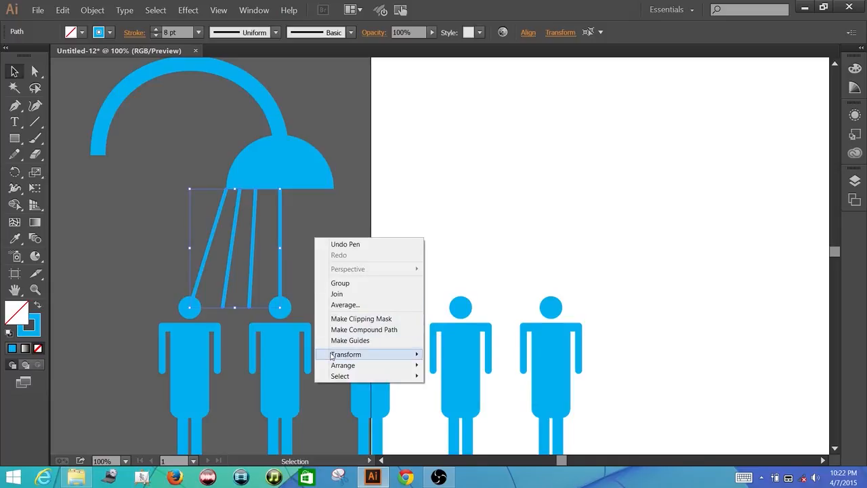
mouse_move(352, 355)
left_click(243, 389)
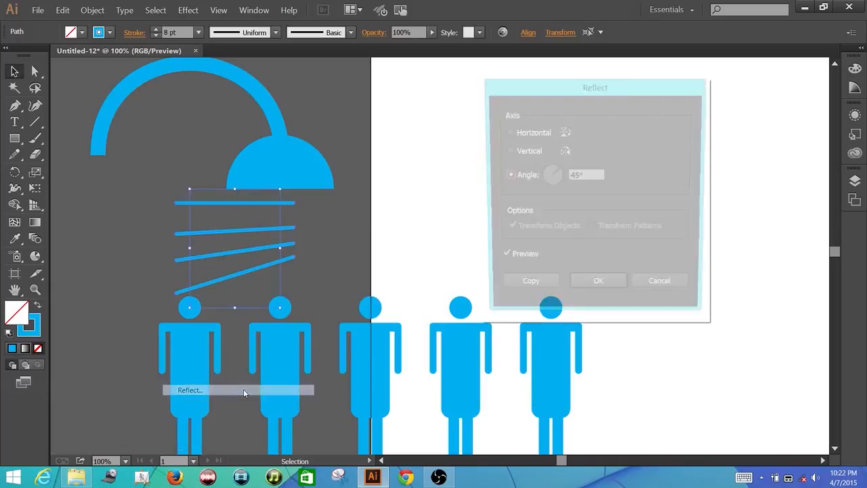
left_click(517, 150)
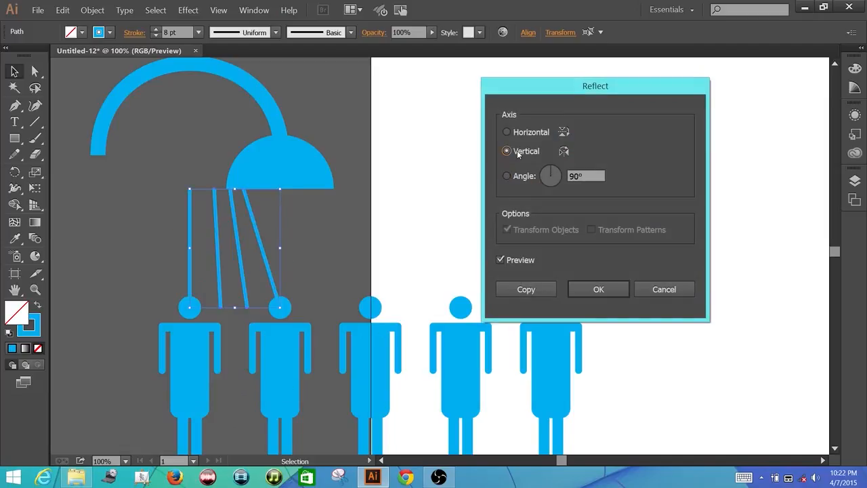
left_click(521, 289)
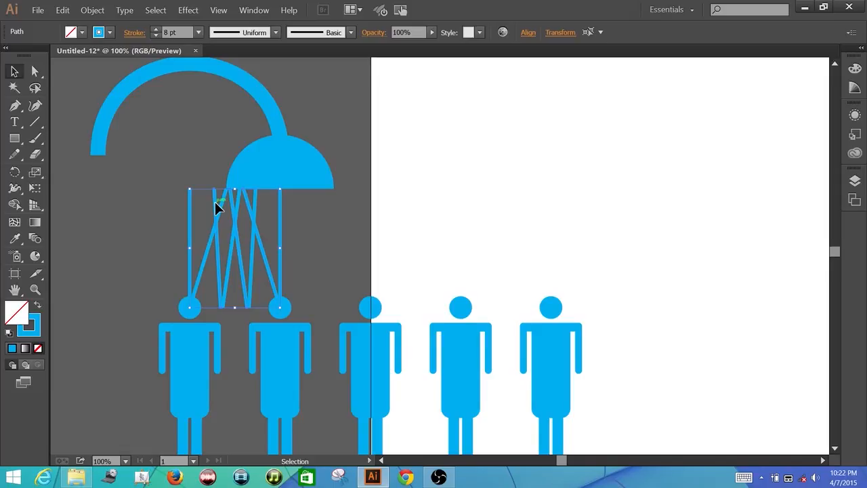
left_click_drag(216, 202, 306, 204)
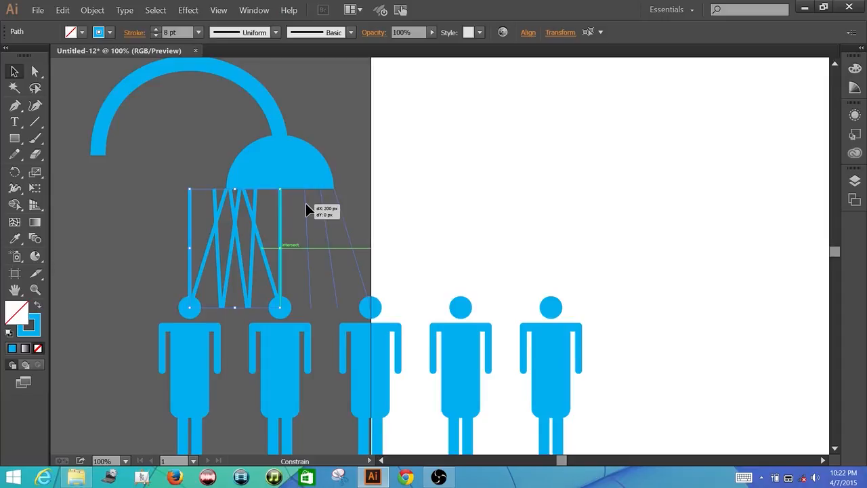
left_click_drag(306, 205, 306, 205)
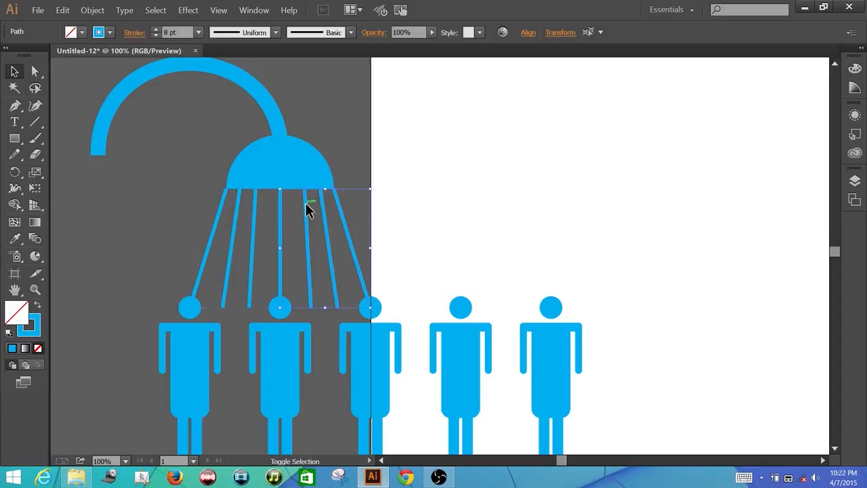
- Delete the duplicate vertical line lying over the centre water line below the half-circle
left_click(368, 140)
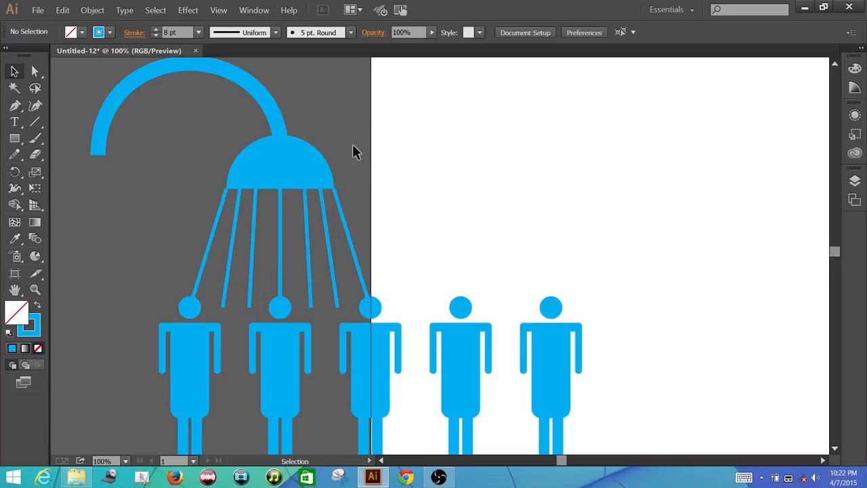
left_click(281, 217)
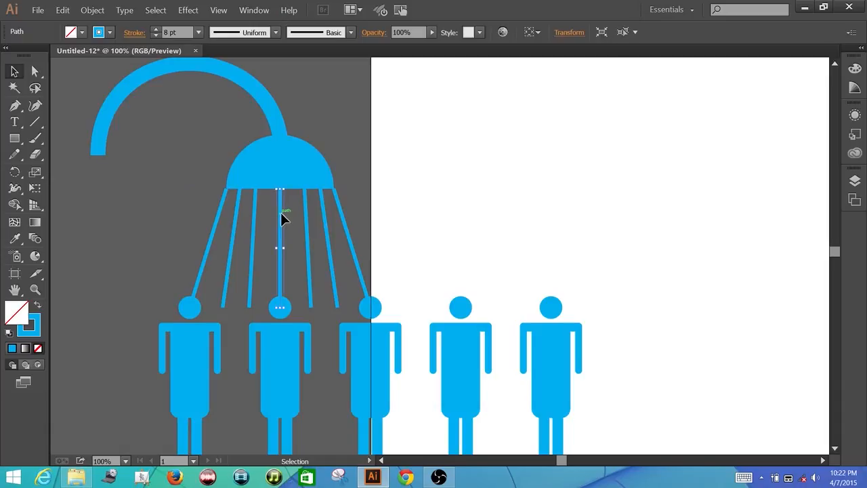
key("Delete")
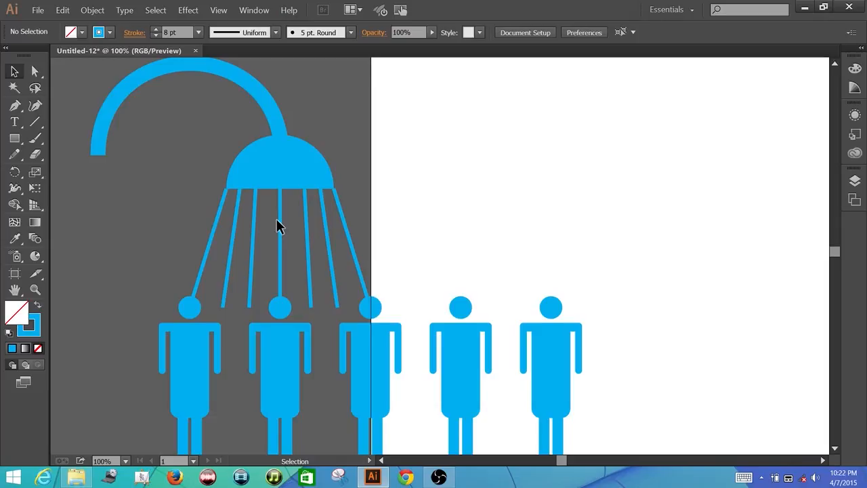
left_click(438, 477)
- Give all seven water lines a dashed stroke with 12 pt dashes and round caps
left_click_drag(188, 217, 431, 231)
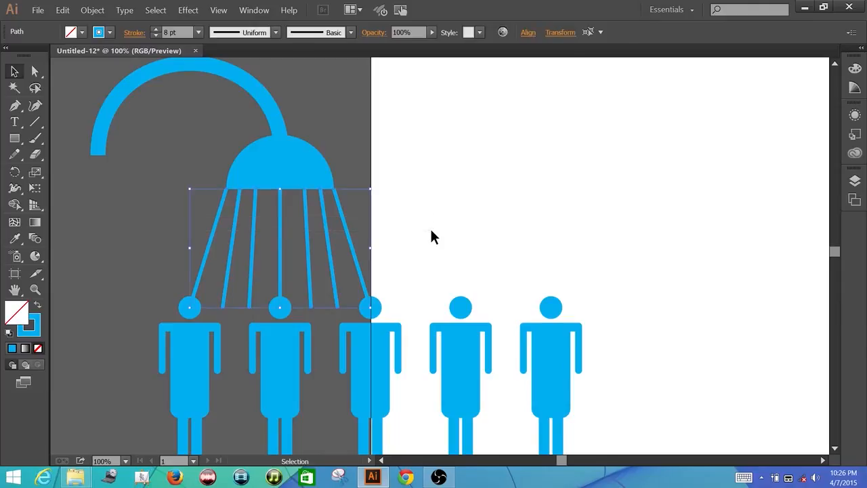
left_click(258, 12)
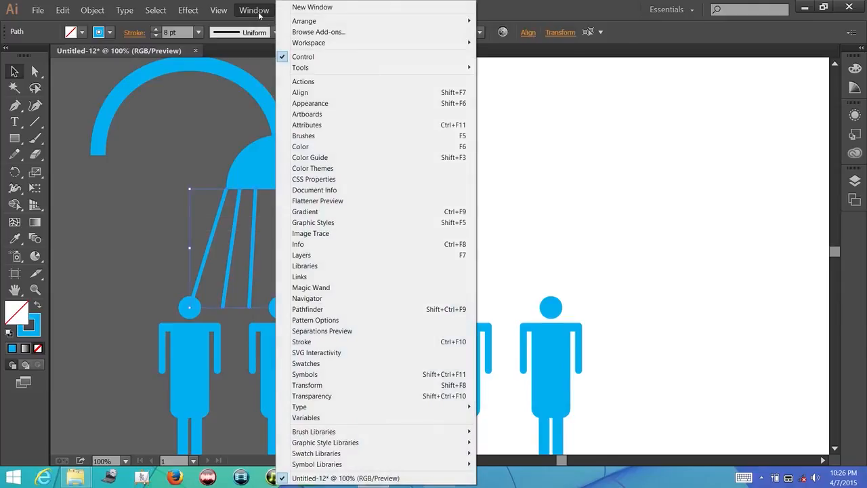
left_click(336, 342)
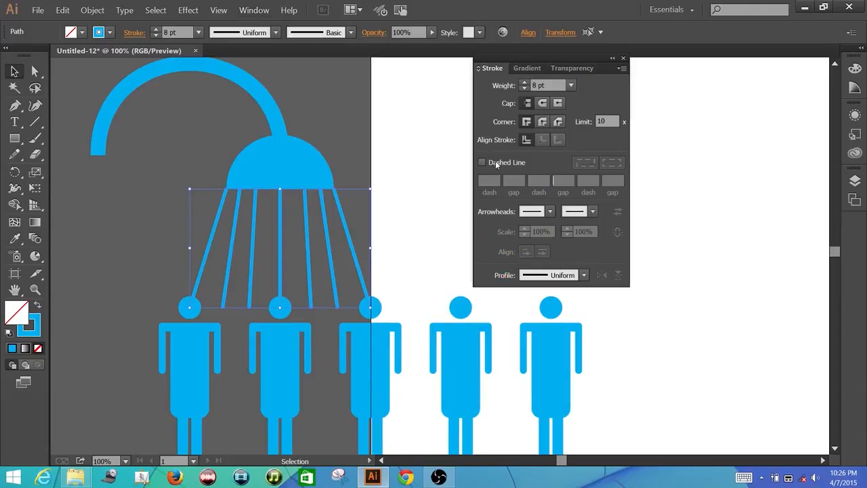
left_click(497, 164)
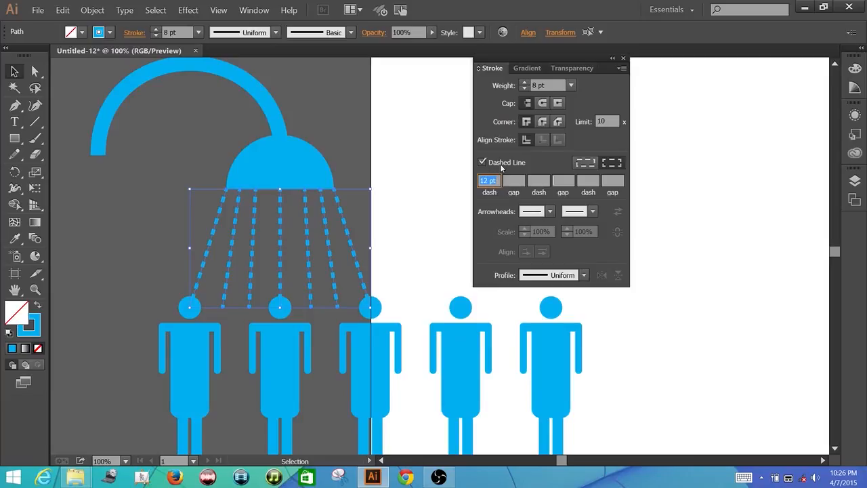
left_click(543, 103)
left_click(623, 58)
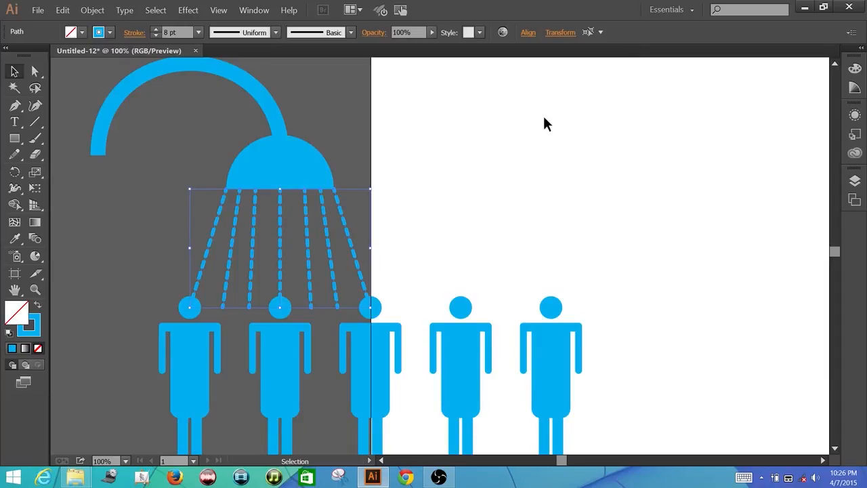
left_click(424, 209)
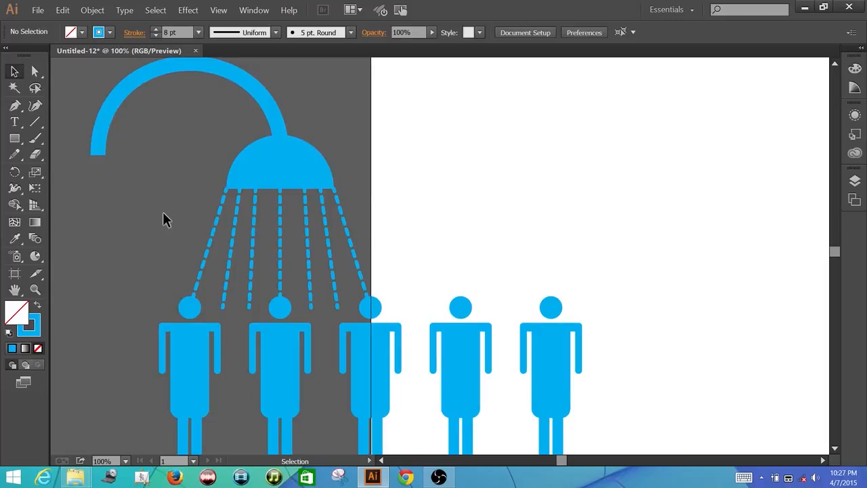
- Group the seven dashed water lines into one object
left_click_drag(344, 229, 408, 235)
right_click(408, 234)
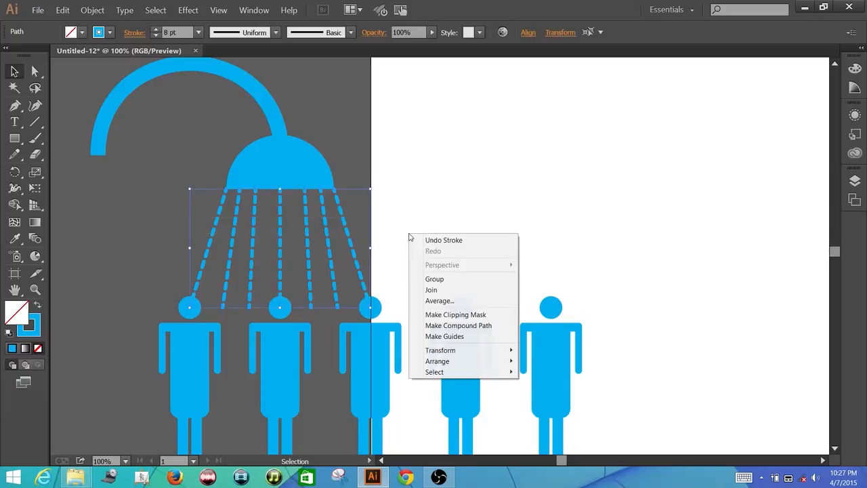
left_click(432, 280)
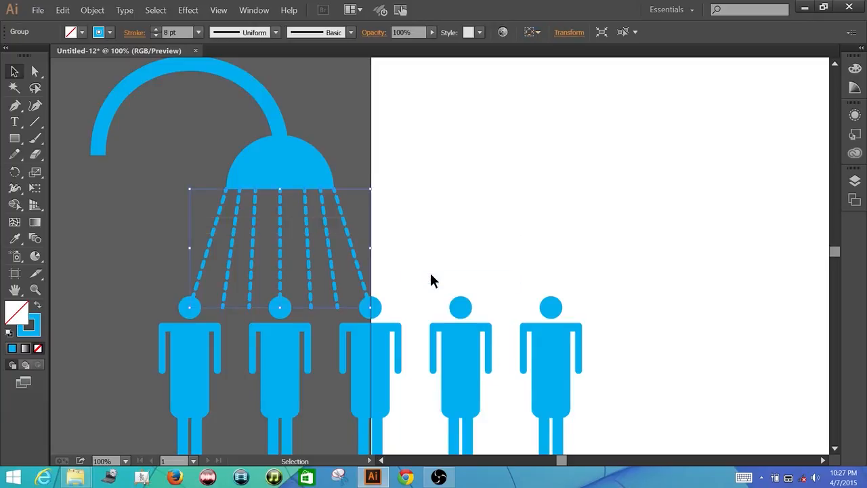
left_click(453, 228)
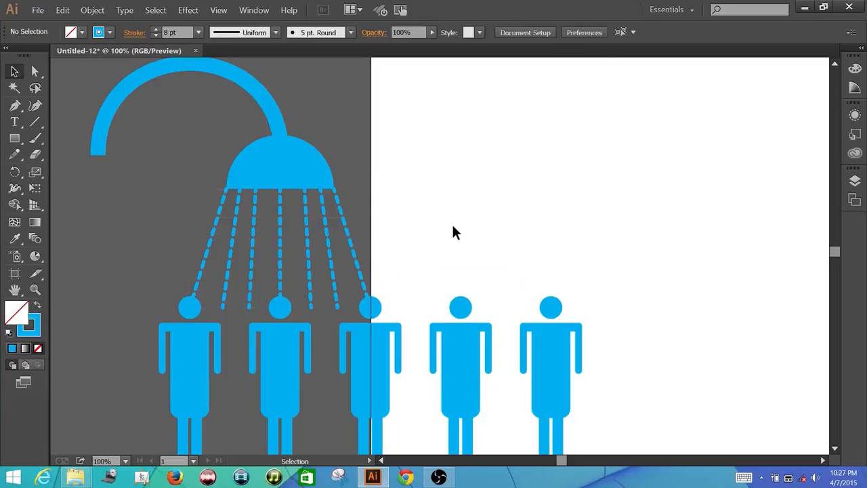